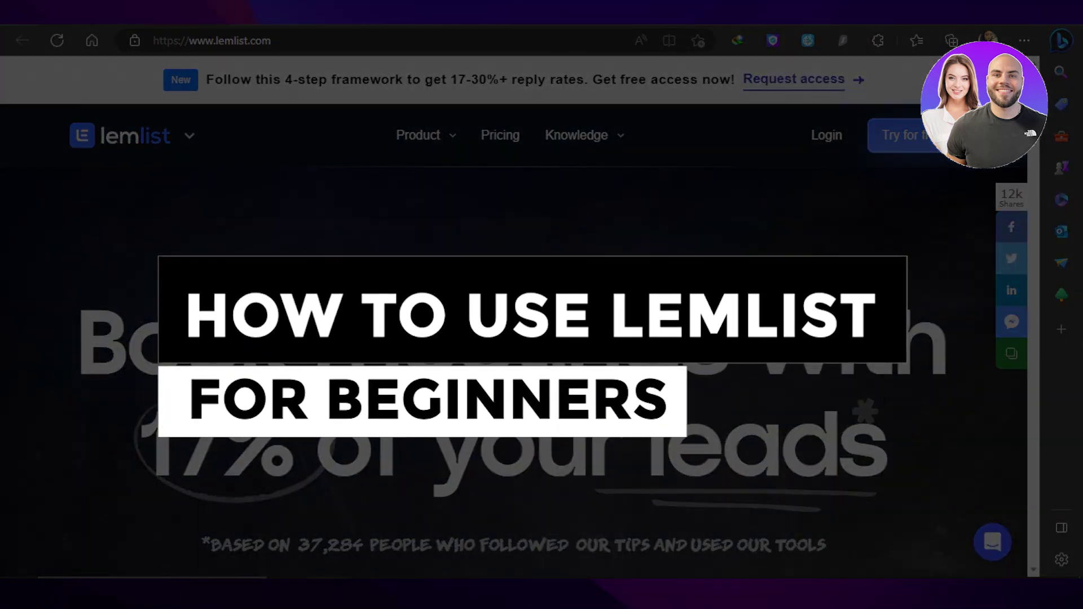
# Scroll down the lemlist.com homepage and log in to hanna j's Team dashboard
pyautogui.scroll(-5, 1040, 137)
pyautogui.scroll(-3, 1040, 137)
pyautogui.scroll(-2, 1040, 138)
pyautogui.scroll(-3, 1041, 137)
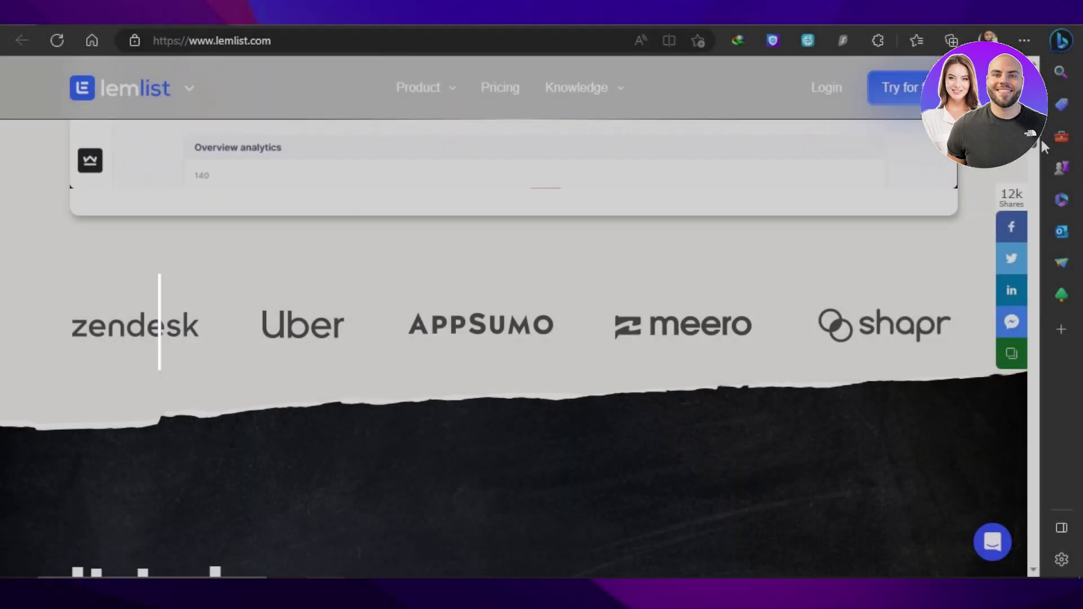
pyautogui.scroll(-4, 1040, 141)
pyautogui.scroll(-3, 1041, 151)
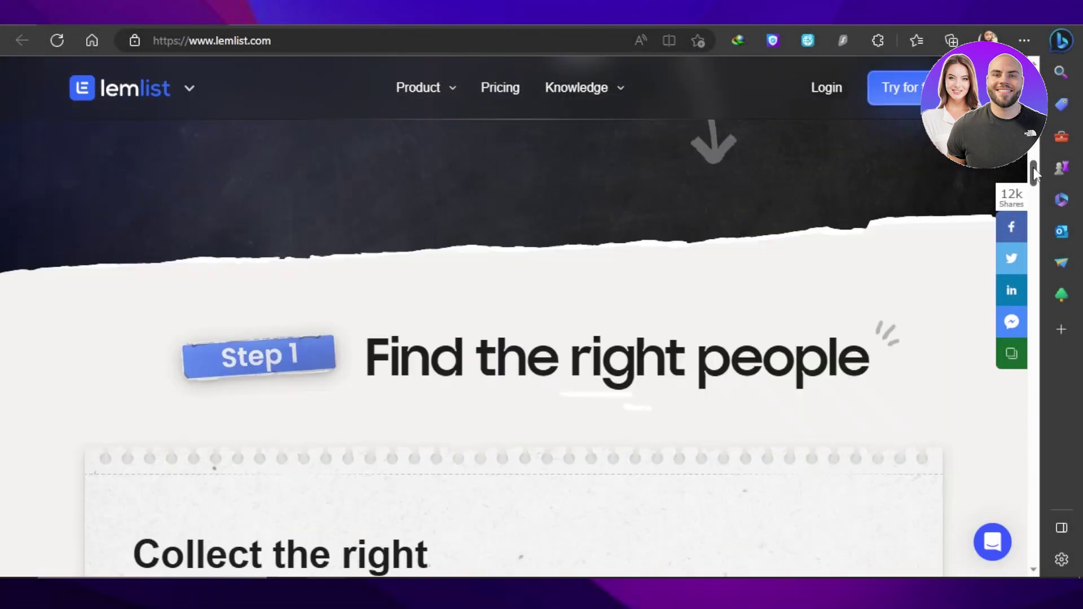
pyautogui.moveTo(1035, 156); pyautogui.dragTo(1041, 220)
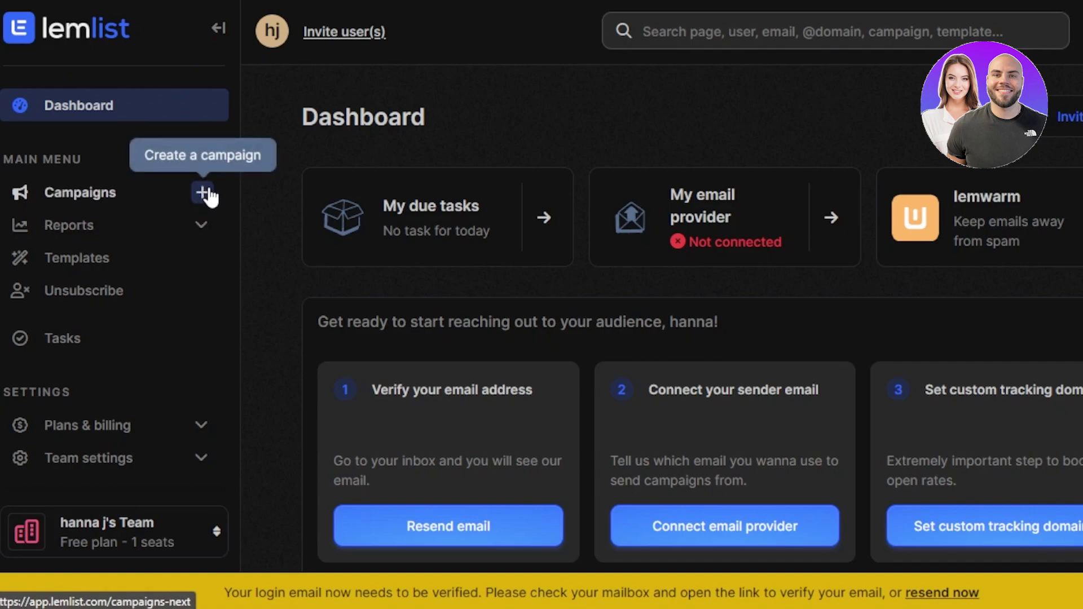
# Expand Reports in the sidebar to show Overview, Campaigns, Activities and Health
pyautogui.click(201, 227)
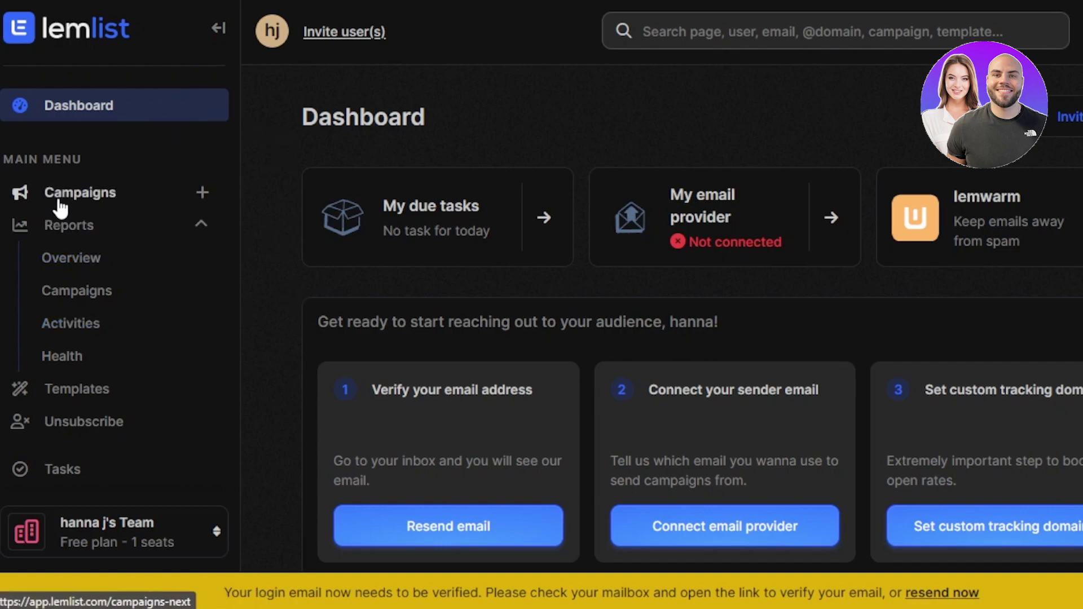
# Start a new campaign and import two lead email addresses manually
pyautogui.click(202, 193)
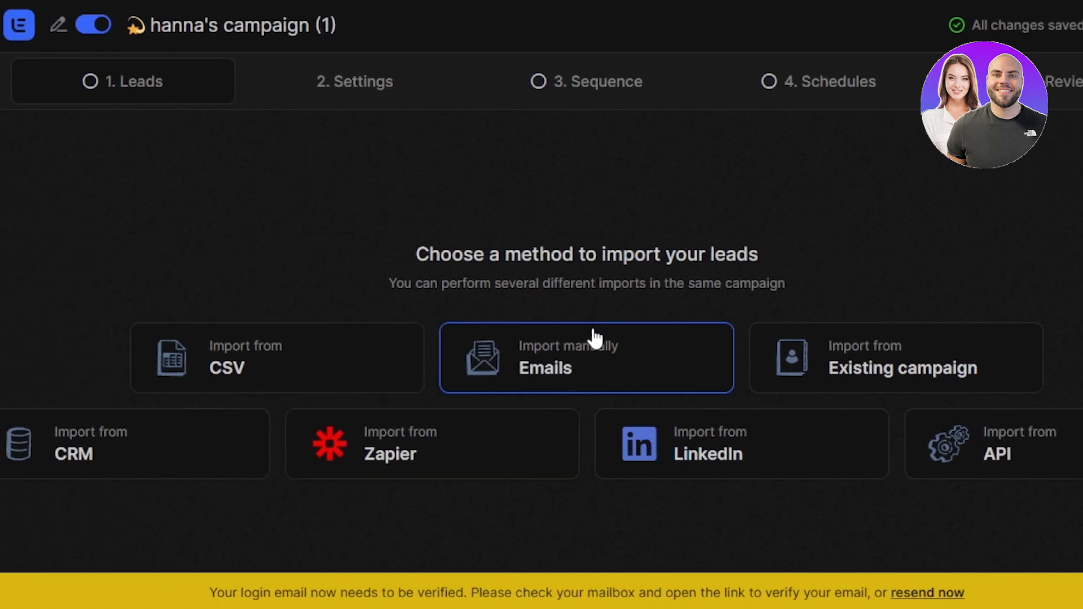
pyautogui.click(561, 372)
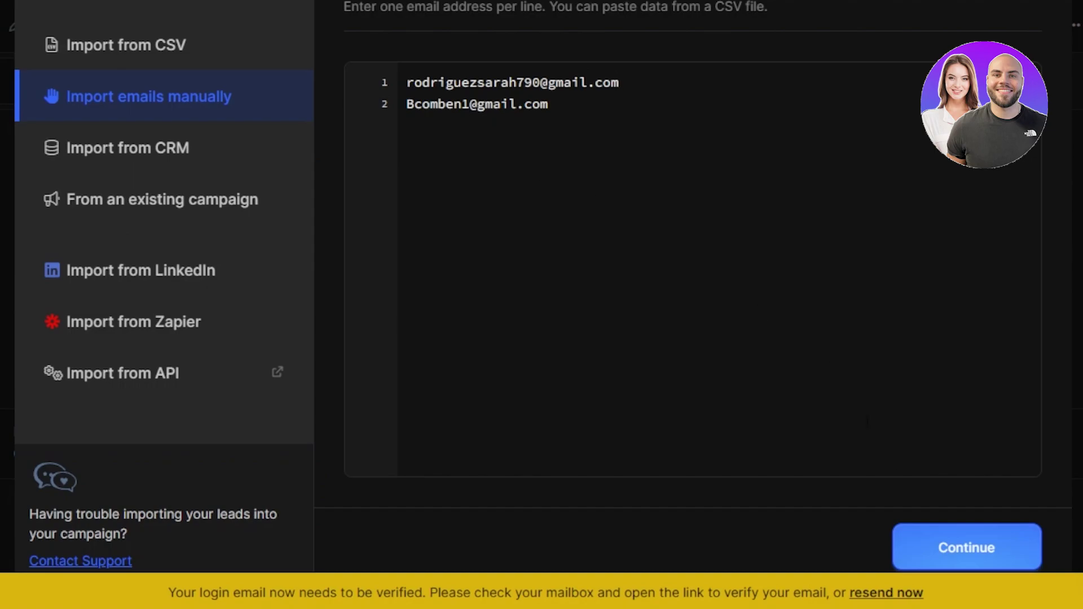
pyautogui.click(978, 552)
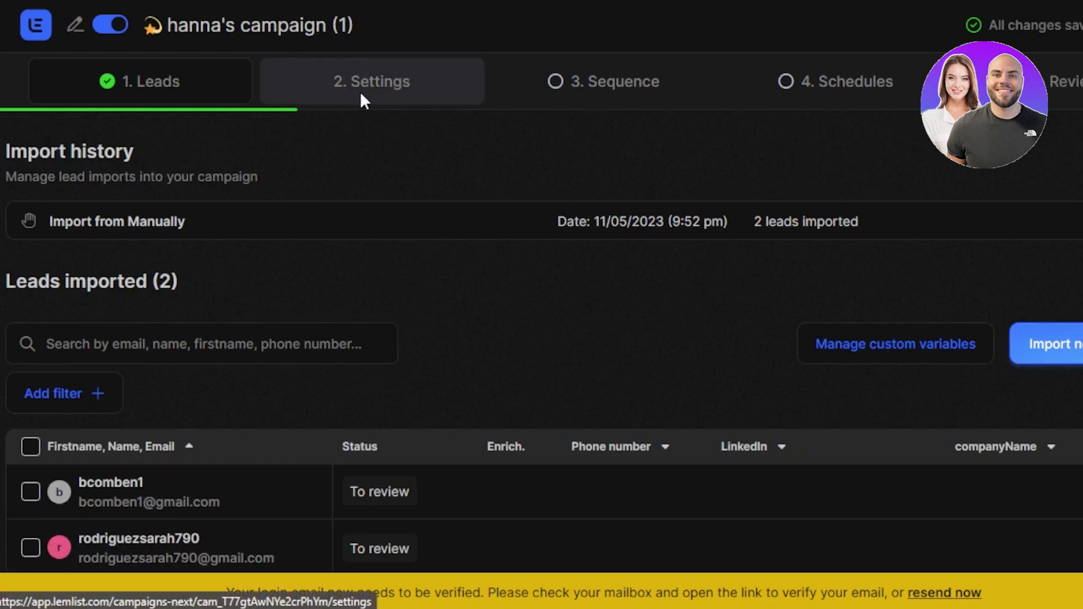
# Rename the campaign to 'test campaign (1)' in its Settings
pyautogui.click(363, 103)
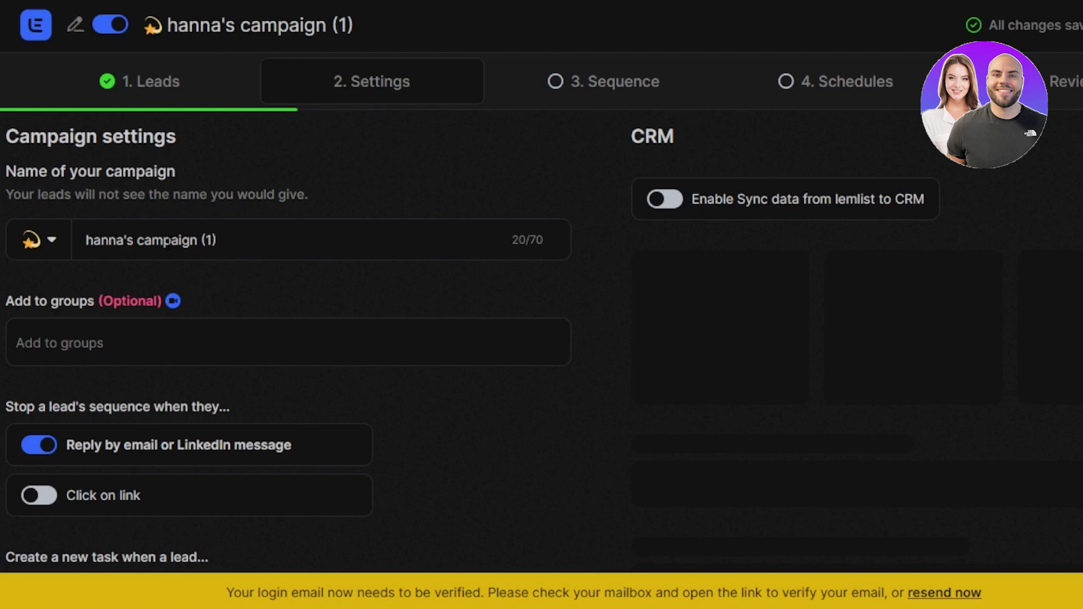
pyautogui.click(137, 241)
pyautogui.press('BackSpace')
pyautogui.press('BackSpace')
pyautogui.press('BackSpace')
pyautogui.press('BackSpace')
pyautogui.press('BackSpace')
pyautogui.press('BackSpace')
pyautogui.write('test')
pyautogui.click(122, 364)
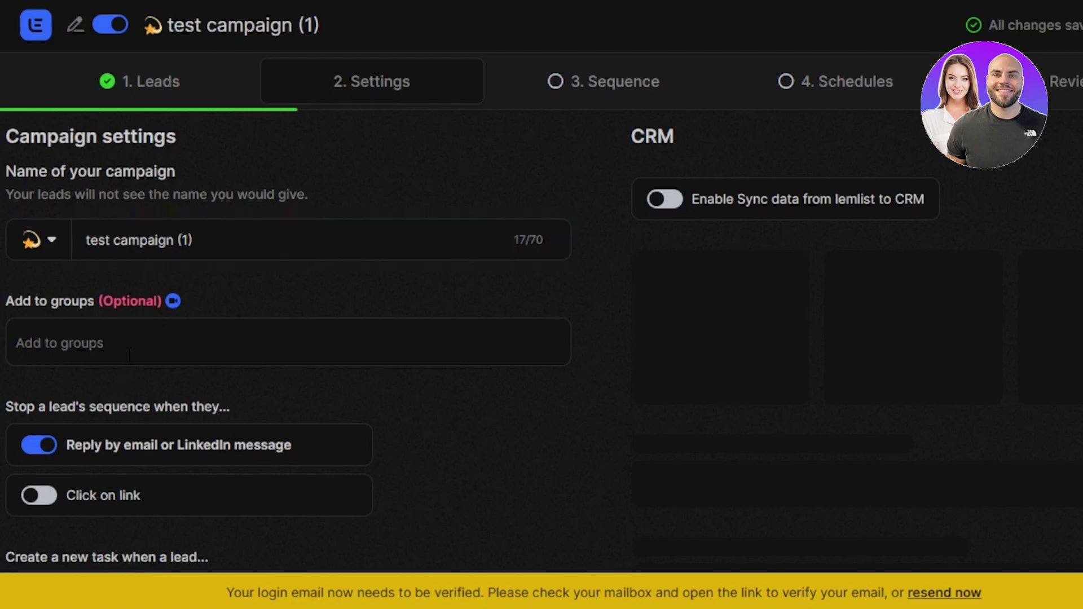
# Open the campaign emoji picker and close it without choosing an emoji
pyautogui.click(57, 242)
pyautogui.click(57, 242)
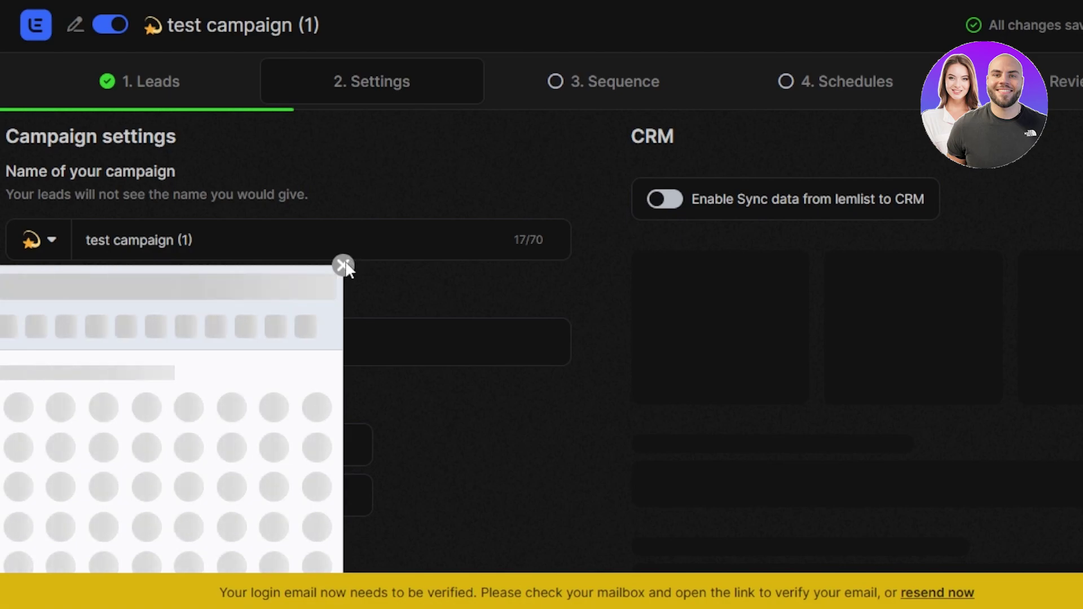
pyautogui.click(625, 178)
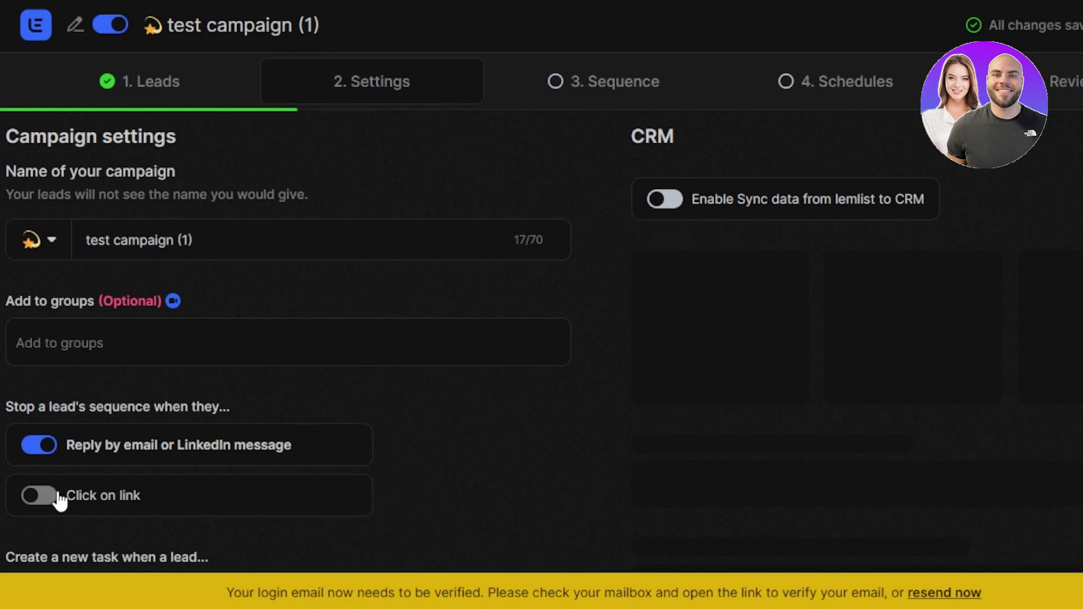
pyautogui.click(35, 443)
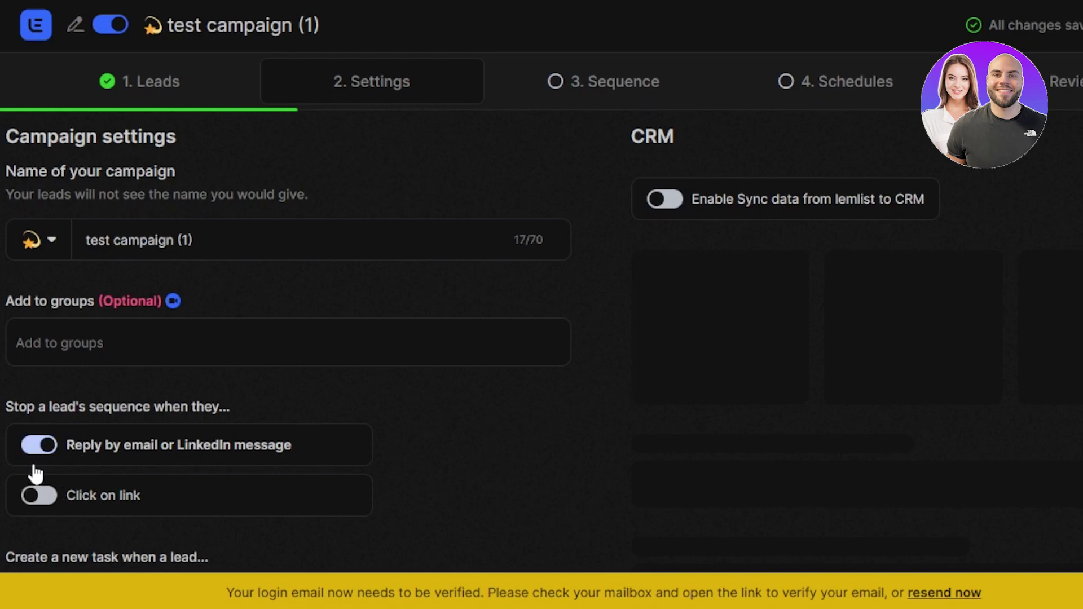
# Start the sequence with an automatic Email step and check the available senders
pyautogui.click(573, 108)
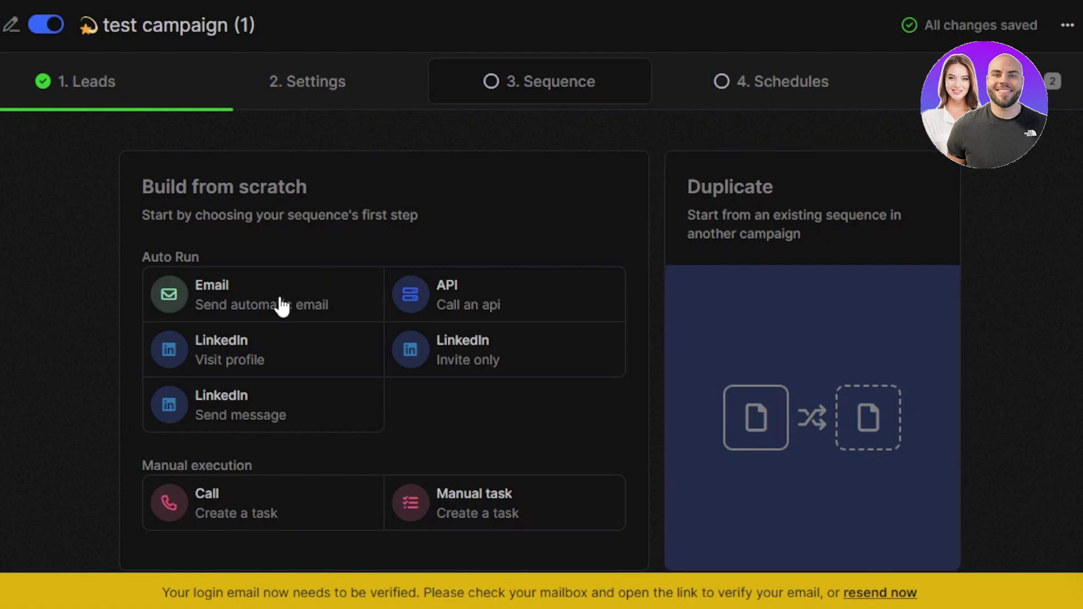
pyautogui.click(252, 312)
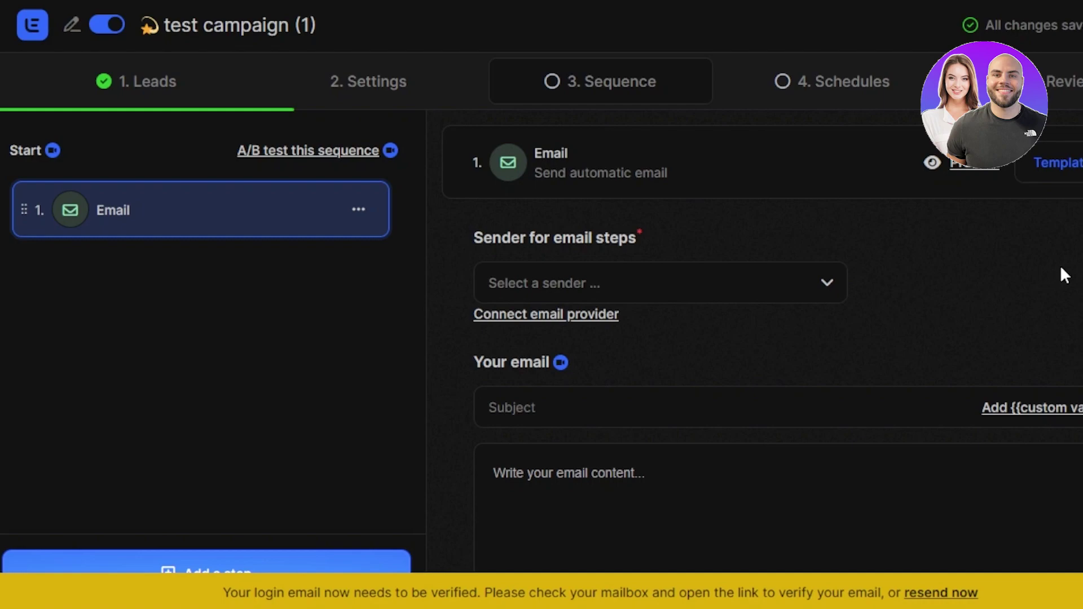
pyautogui.click(703, 287)
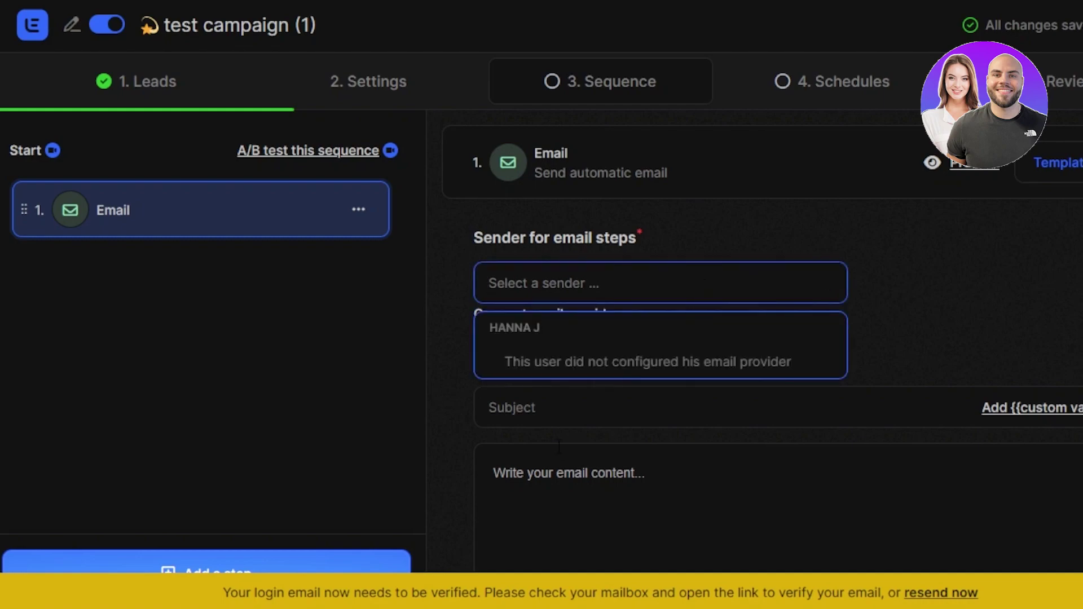
pyautogui.click(543, 331)
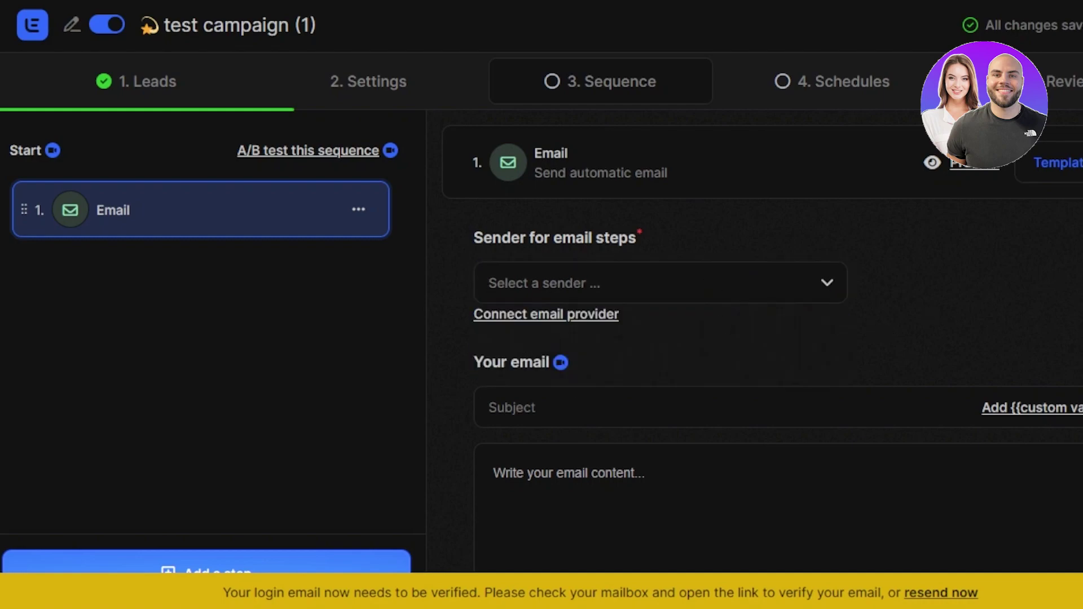
# Give the email step the subject 'promotion' and view the step types available to add
pyautogui.click(524, 417)
pyautogui.write('pr')
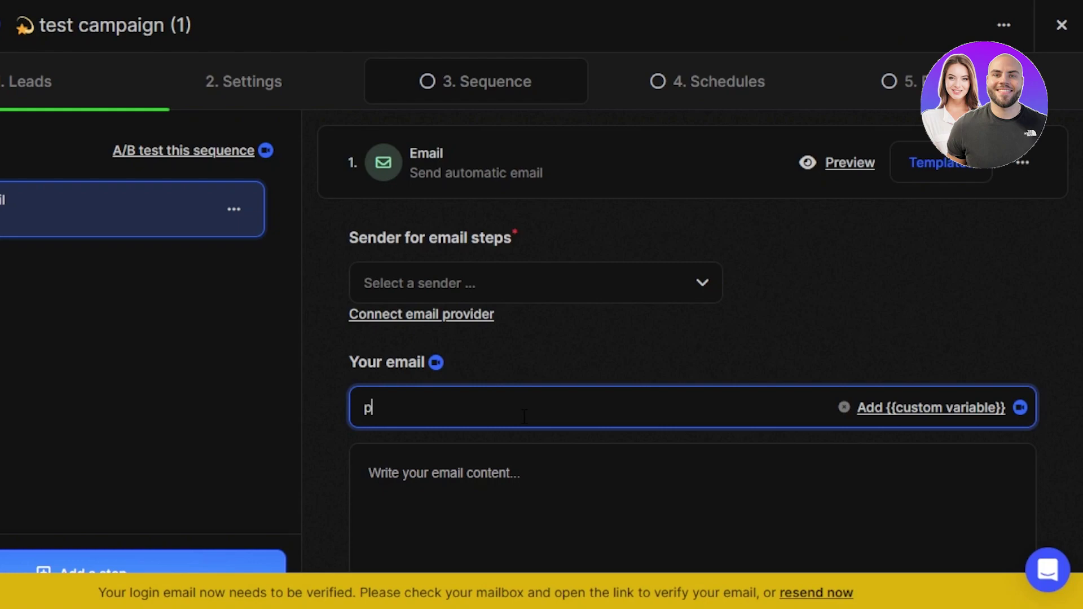
pyautogui.write('omotion')
pyautogui.click(443, 458)
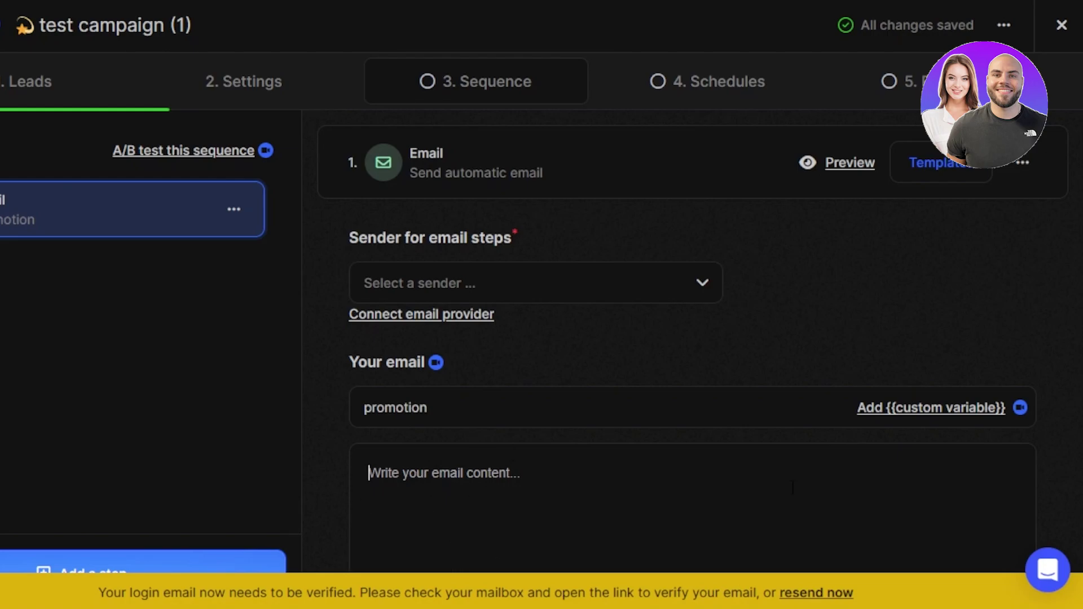
pyautogui.click(246, 565)
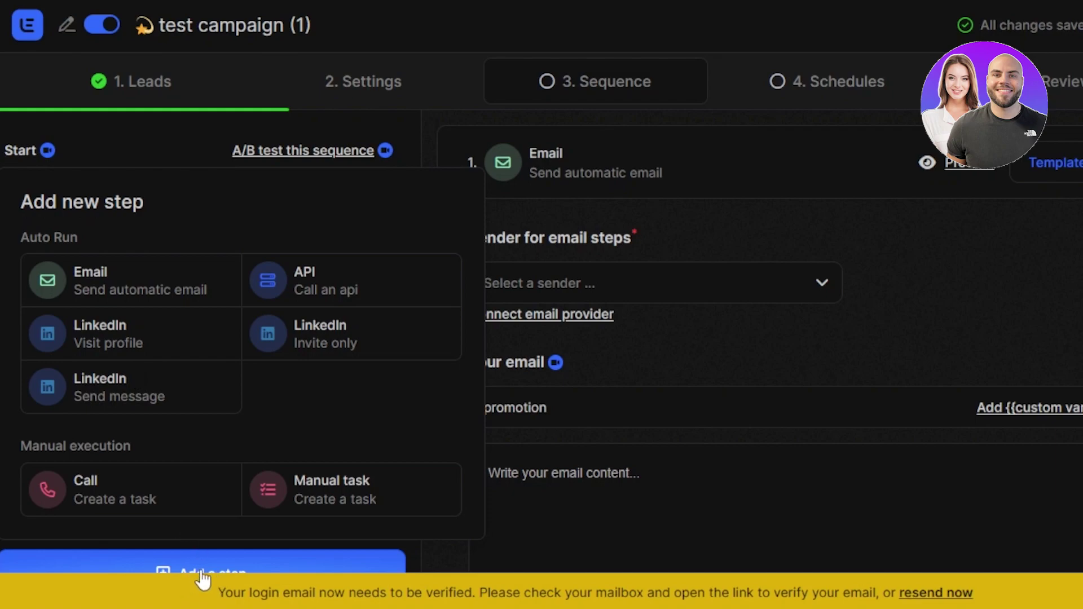
# Dismiss the new-step popup and view the preset schedules on the Schedules tab
pyautogui.click(510, 509)
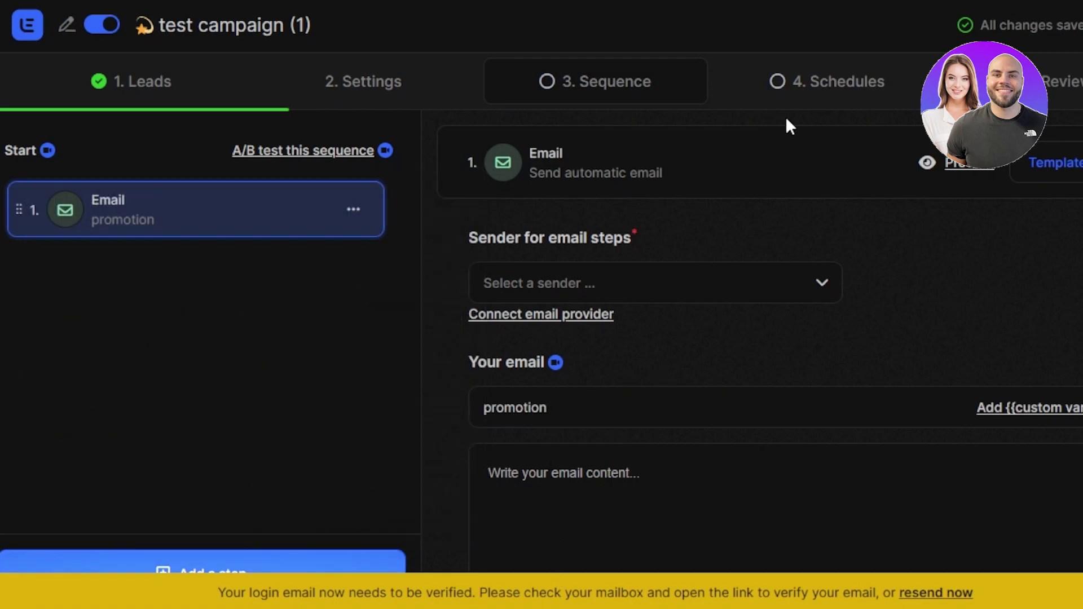
pyautogui.click(819, 96)
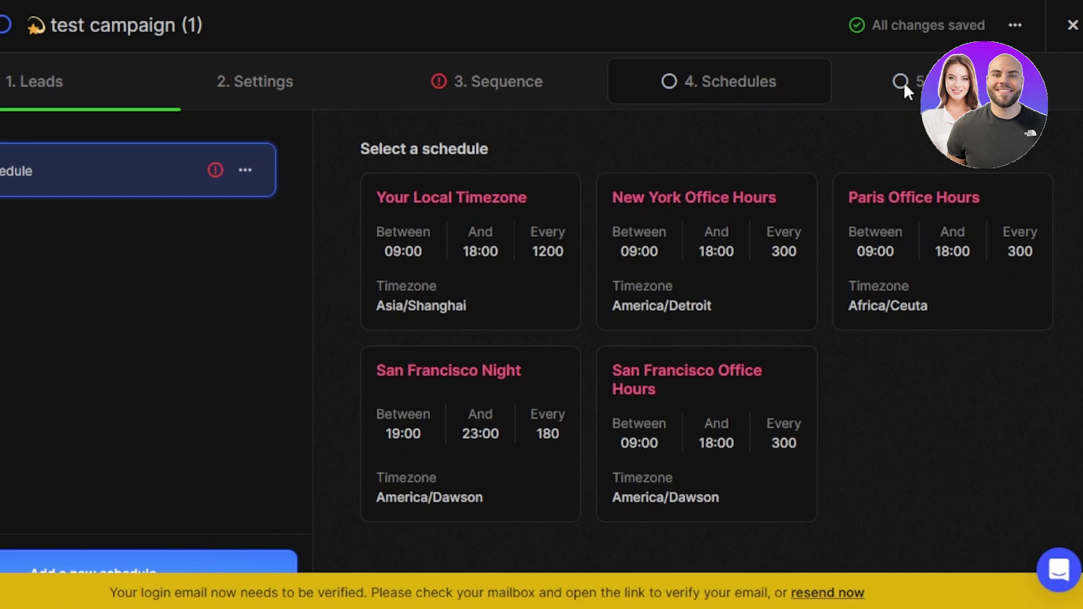
# Select the Your Local Timezone schedule card for the campaign
pyautogui.click(546, 322)
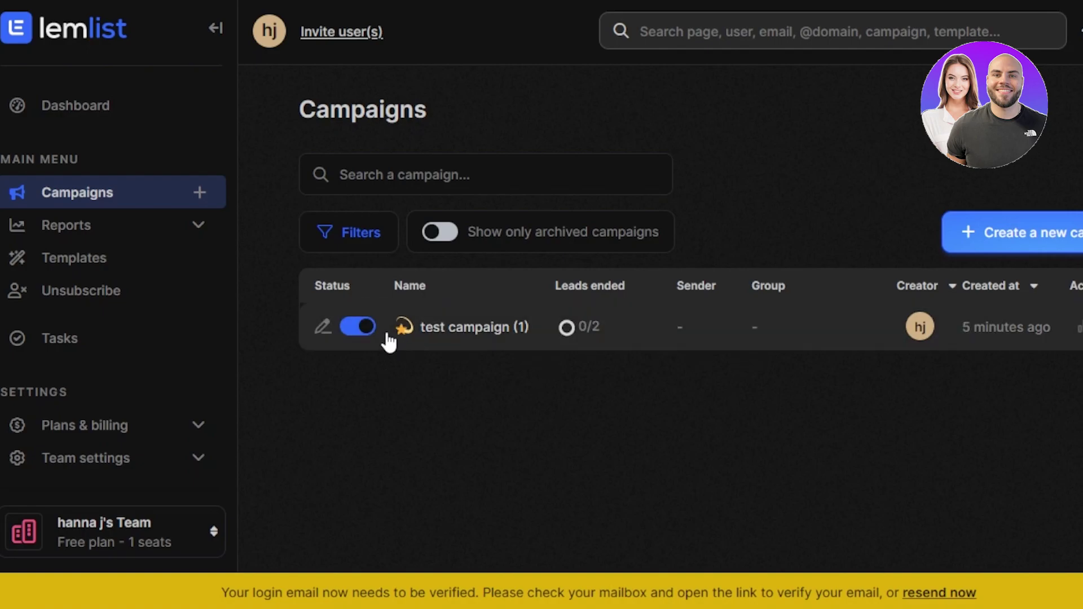
# Browse the schedule, snippet, image and page templates and the Reports overview, ending on Unsubscribe
pyautogui.click(87, 264)
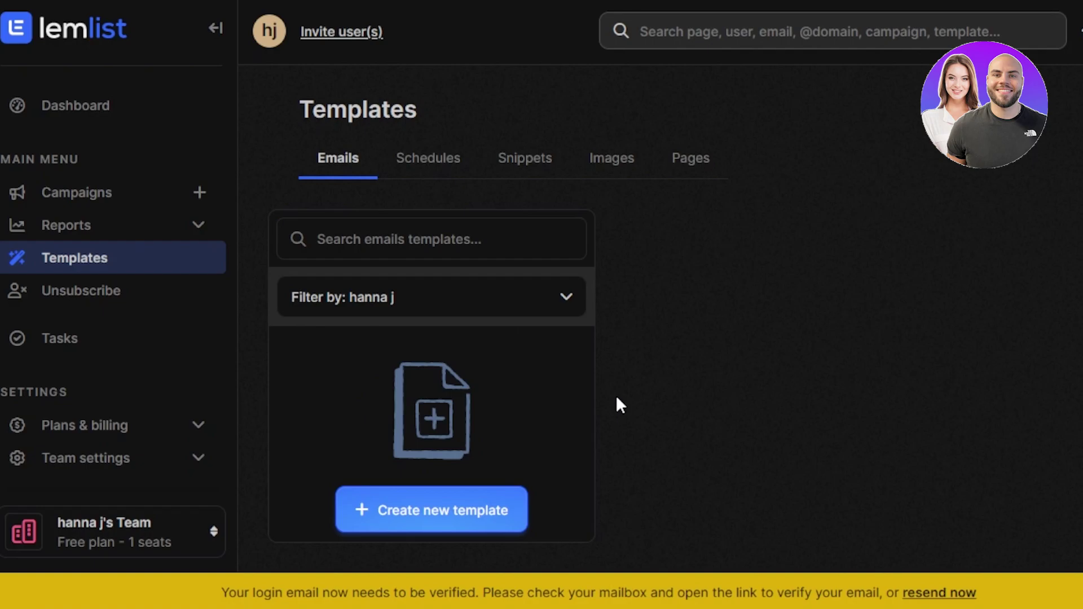
pyautogui.click(422, 174)
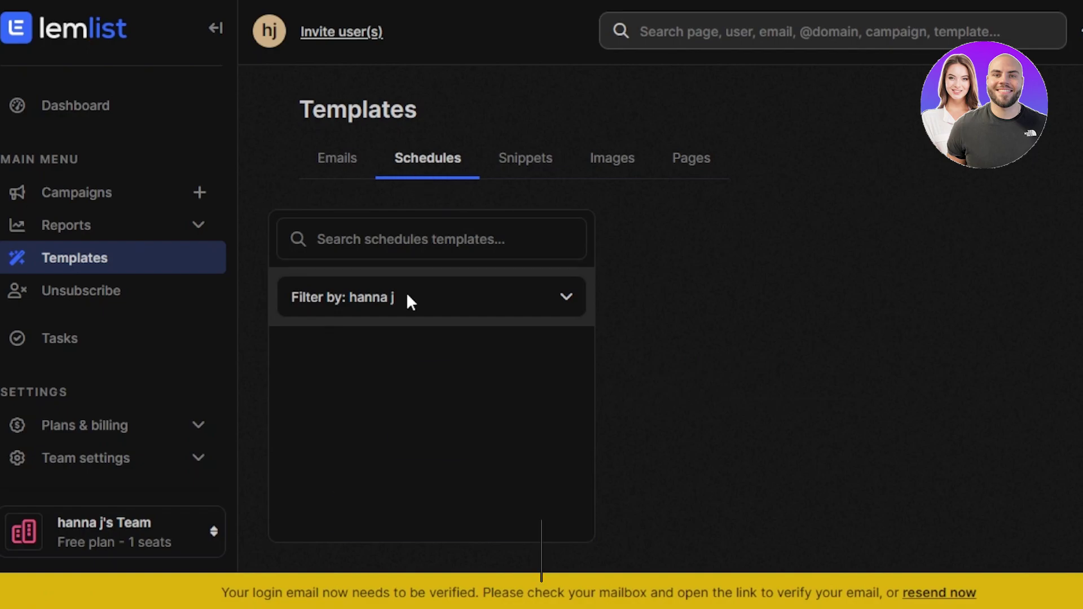
pyautogui.click(519, 174)
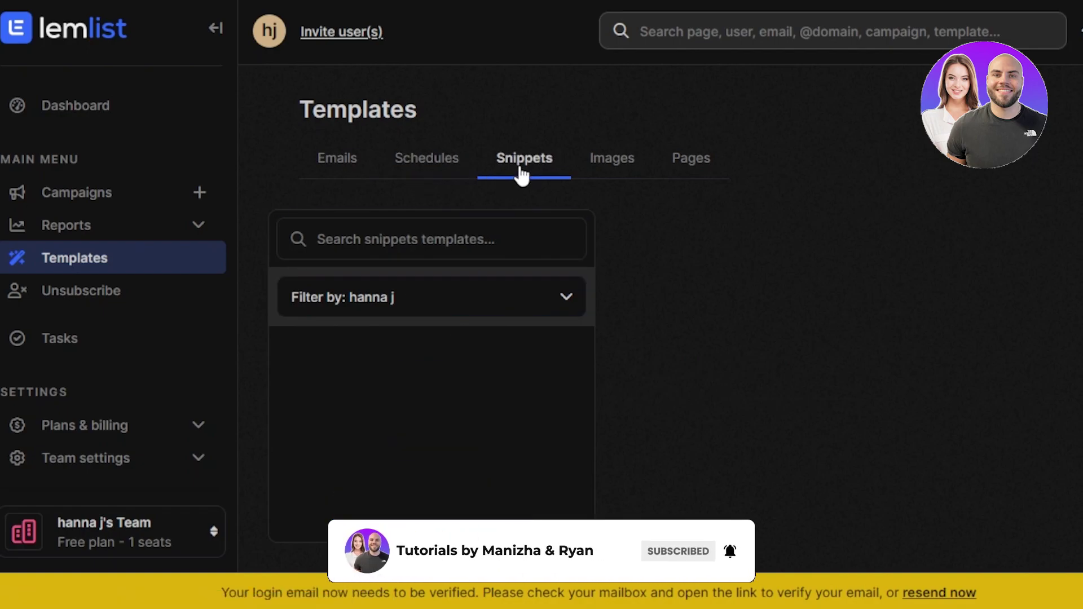
pyautogui.click(627, 179)
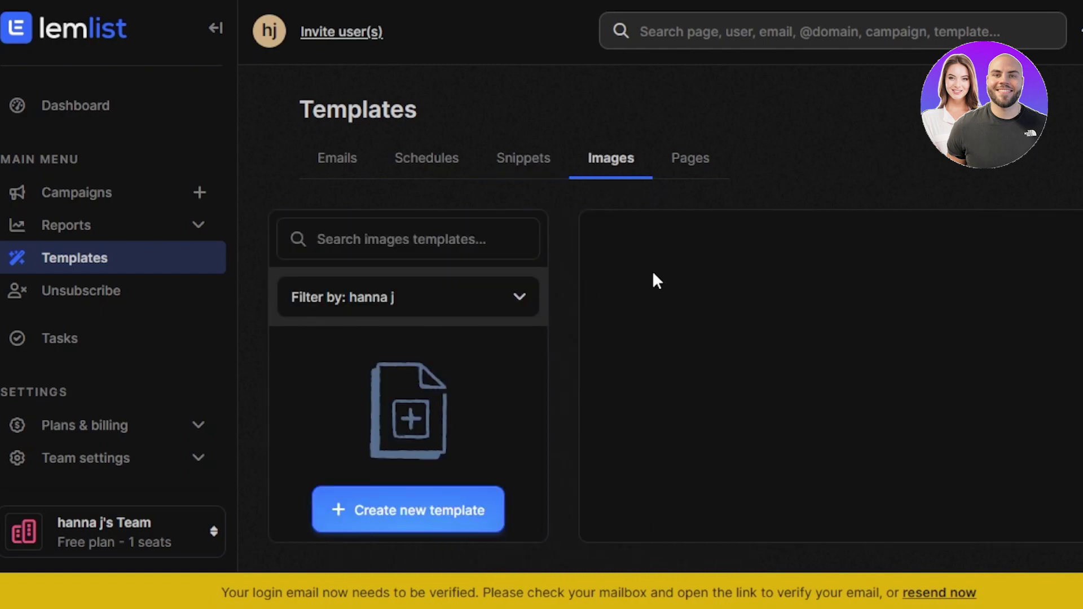
pyautogui.click(691, 163)
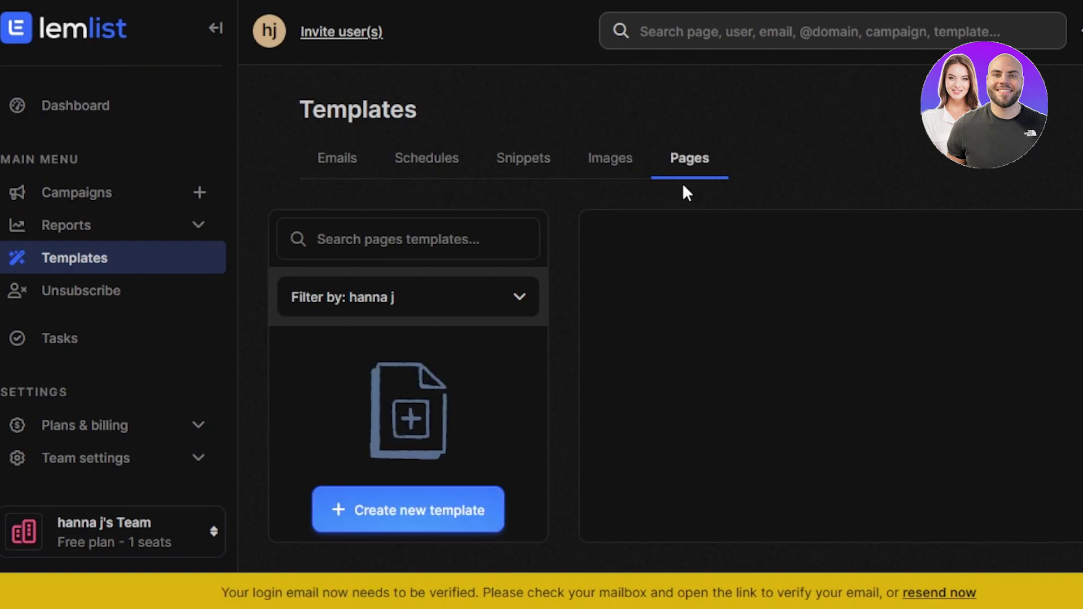
pyautogui.click(89, 231)
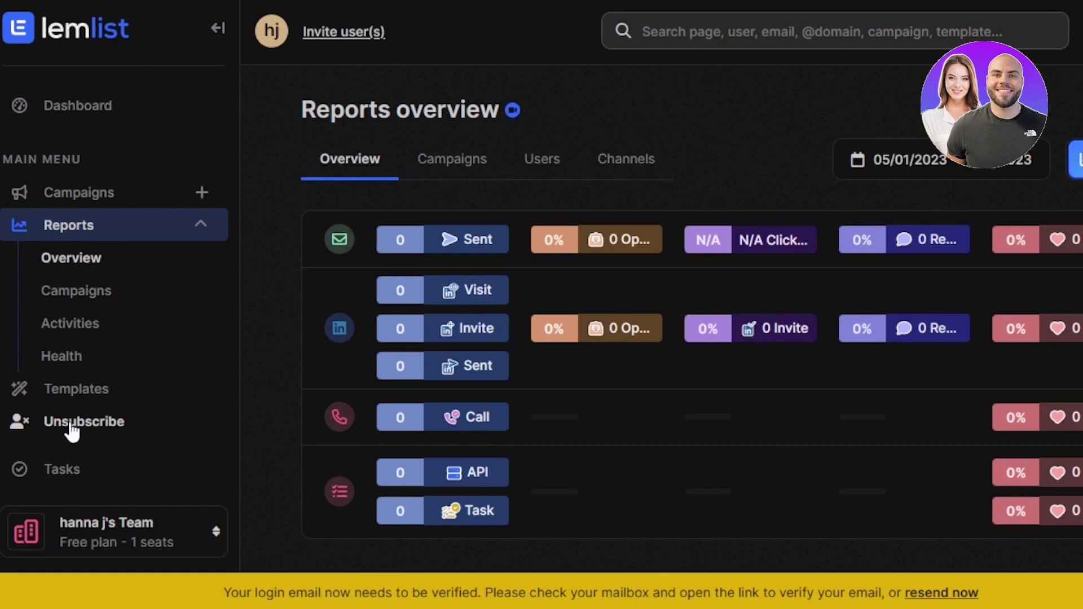
pyautogui.click(72, 427)
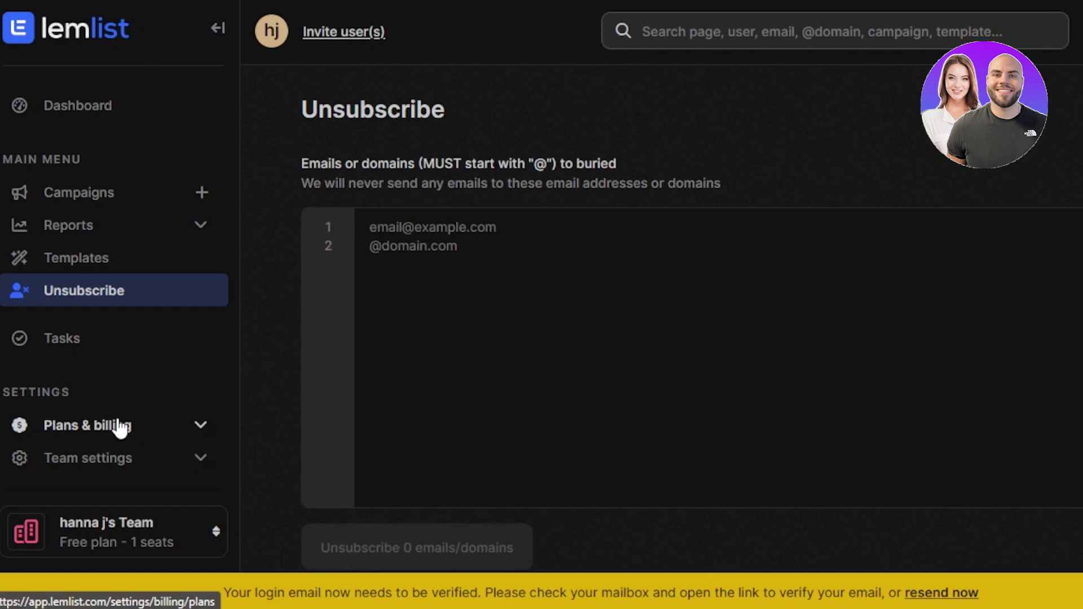
# Review the yearly Email outreach and Sales engagement pricing cards on Plans & billing
pyautogui.click(148, 426)
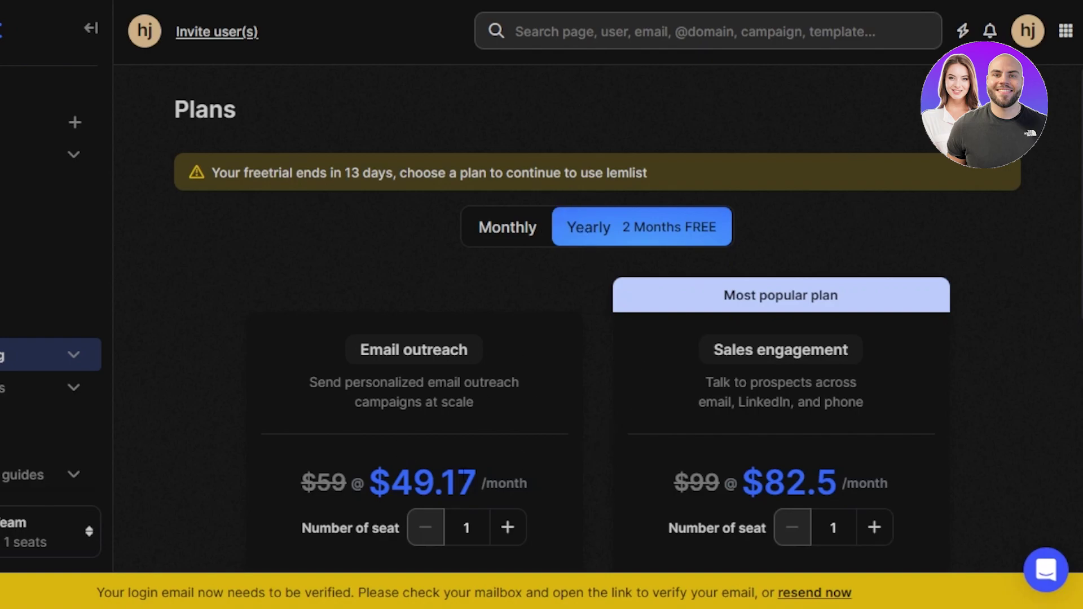
pyautogui.scroll(-3, 472, 476)
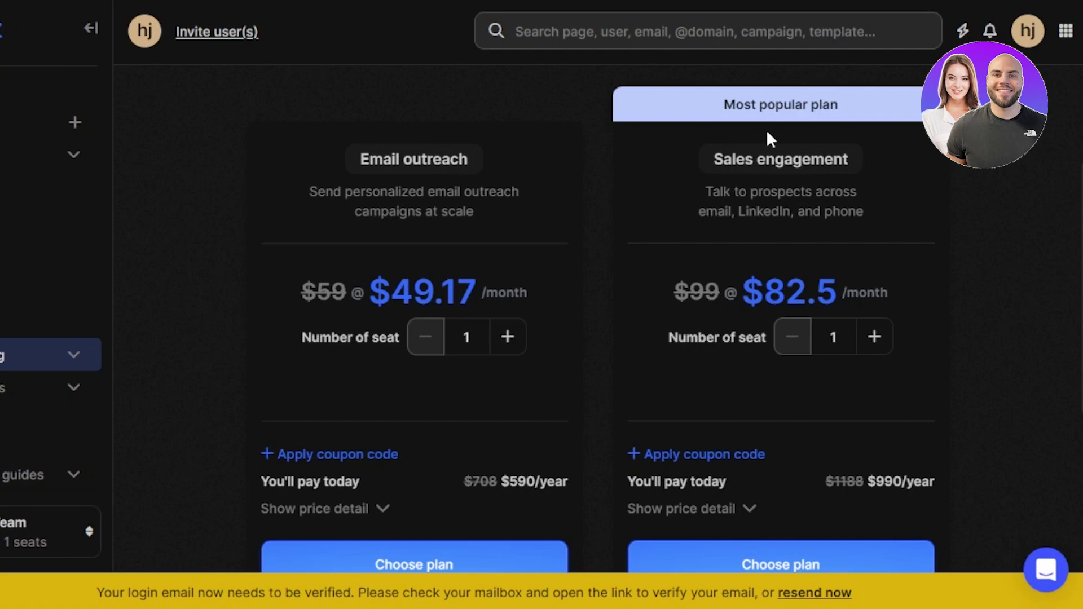
pyautogui.moveTo(765, 292); pyautogui.dragTo(902, 274)
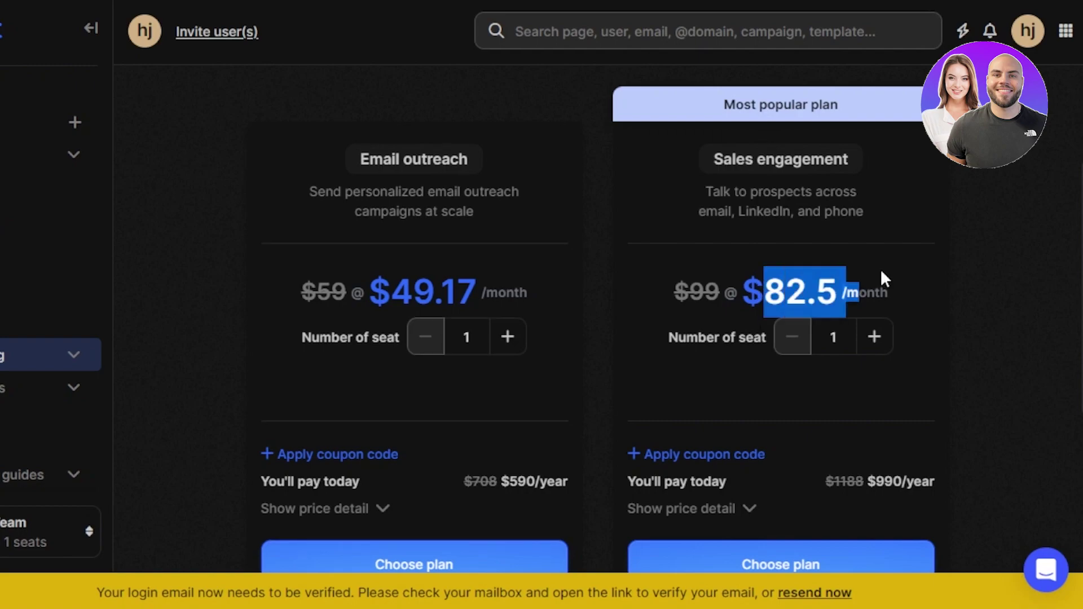
pyautogui.click(963, 294)
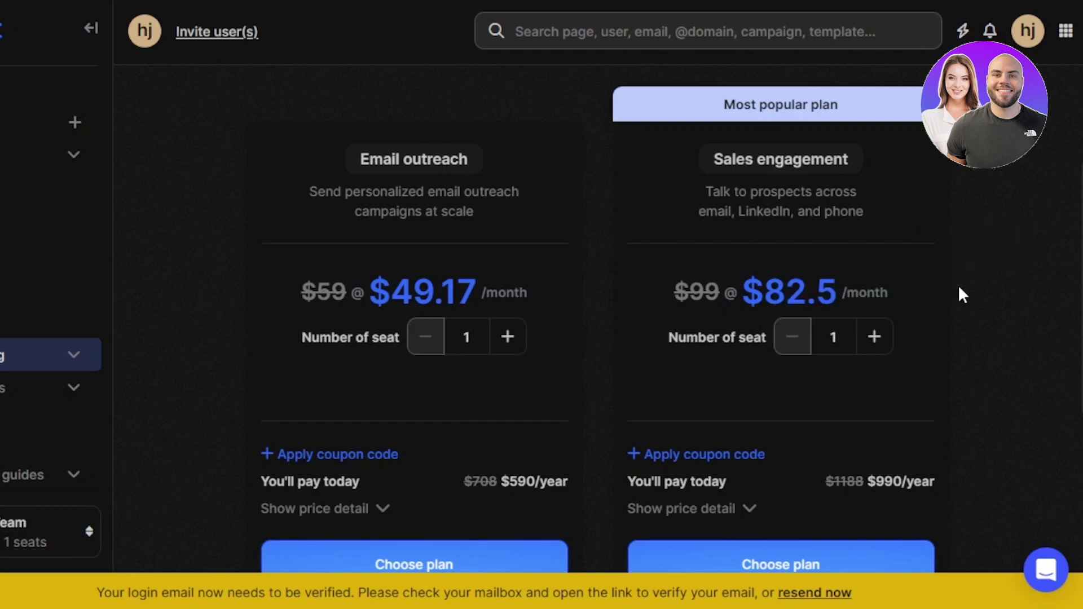
pyautogui.scroll(-1, 963, 295)
pyautogui.scroll(-4, 963, 294)
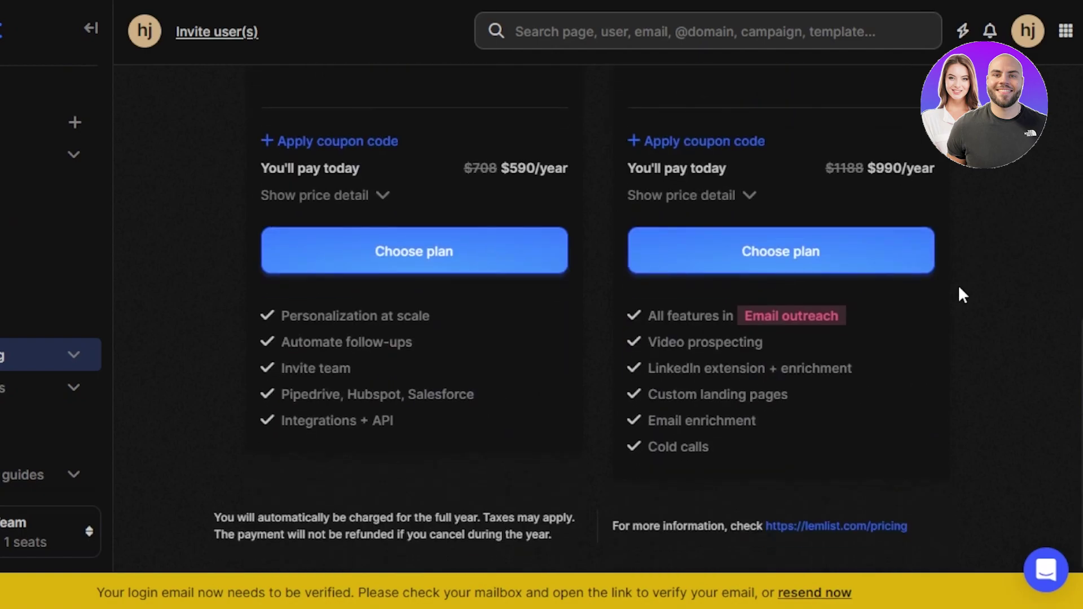
pyautogui.scroll(8, 962, 294)
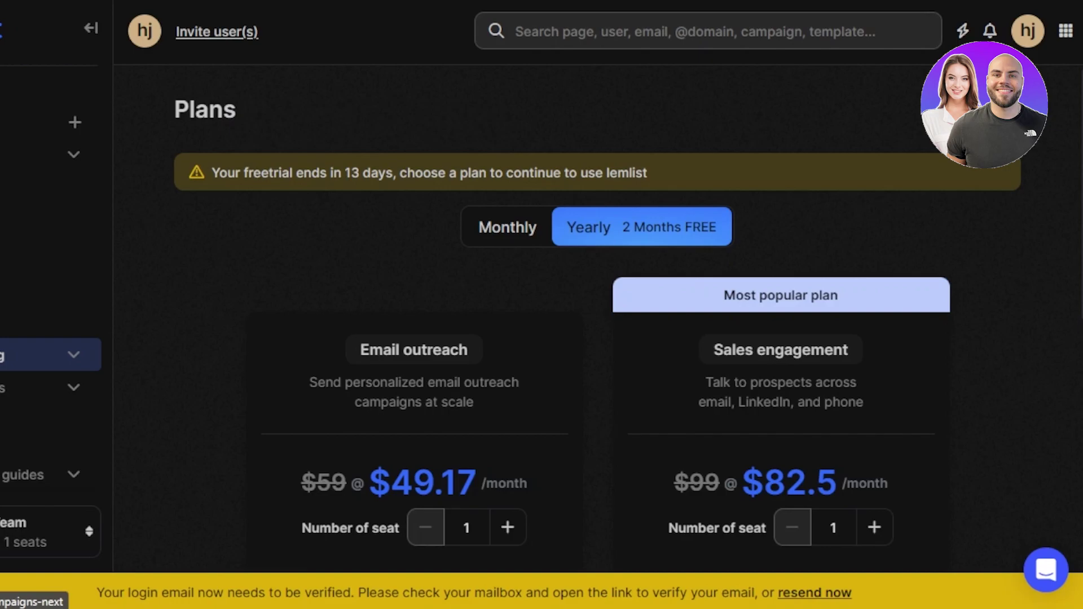
pyautogui.click(67, 123)
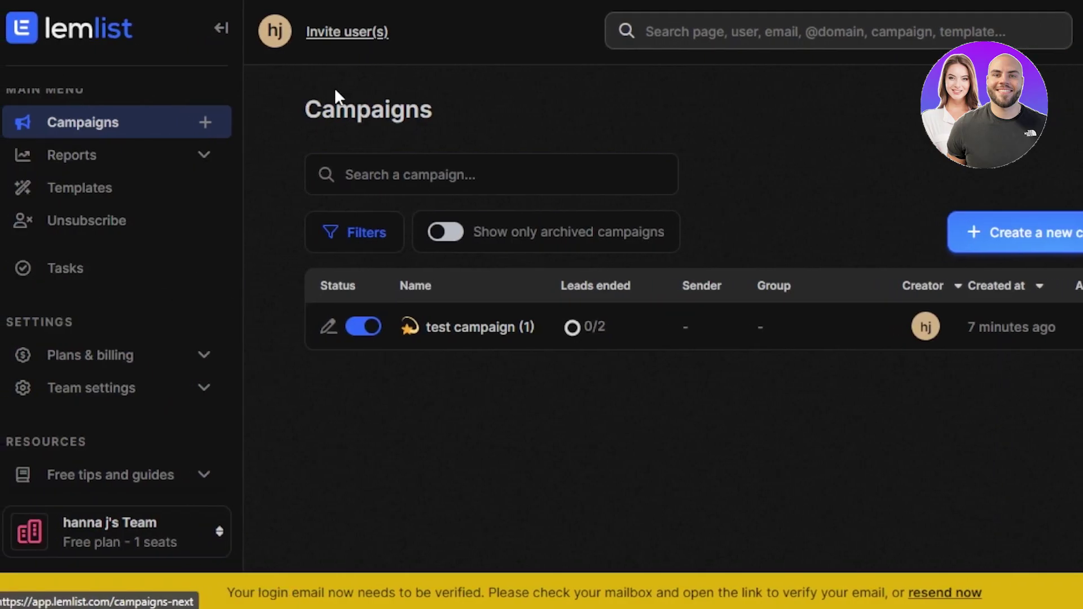
pyautogui.click(343, 34)
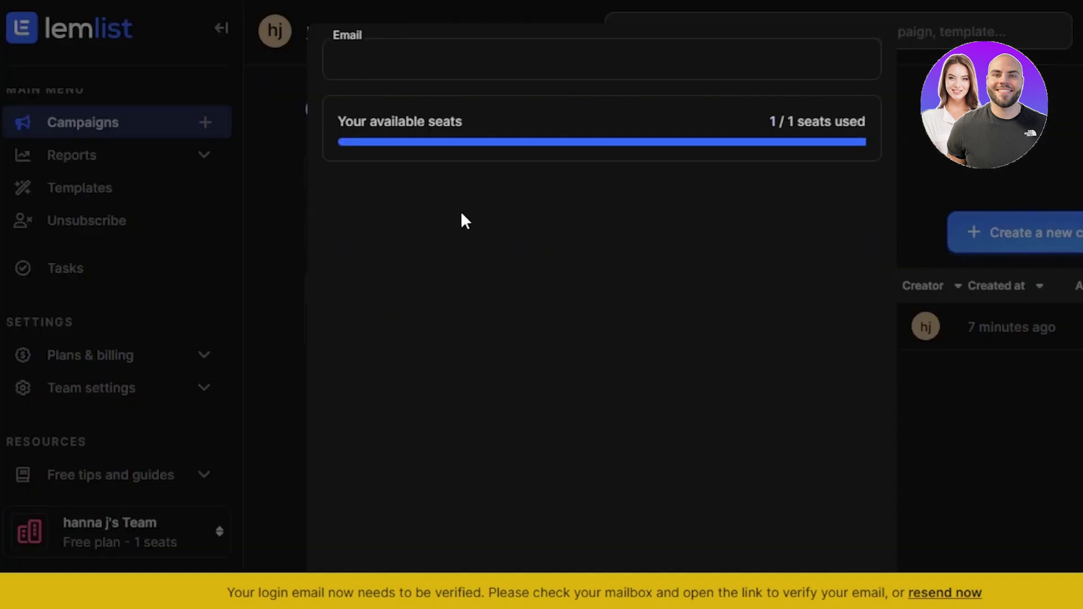
pyautogui.click(390, 57)
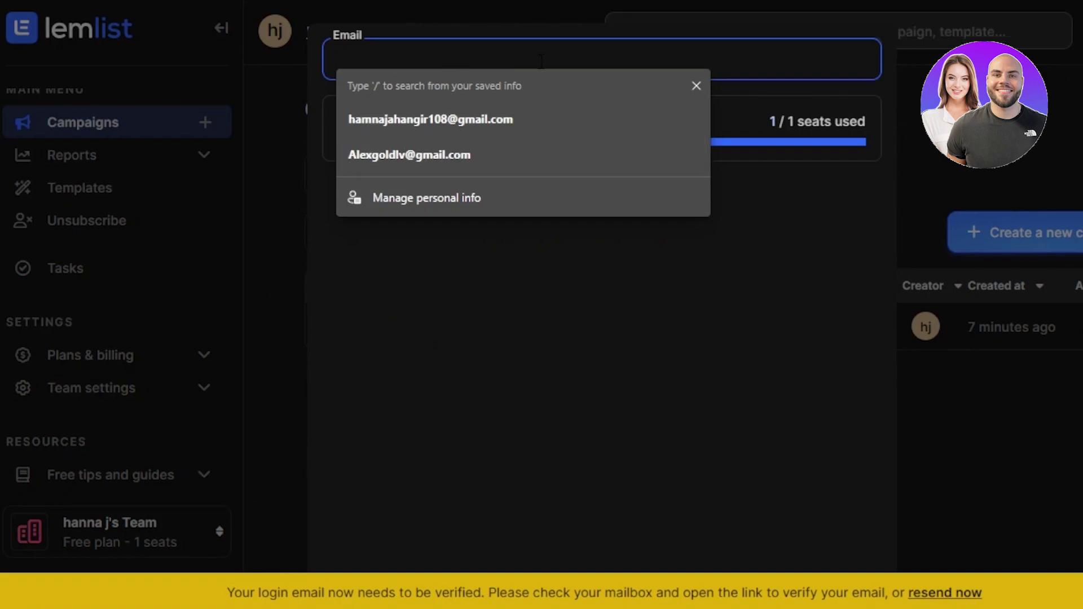
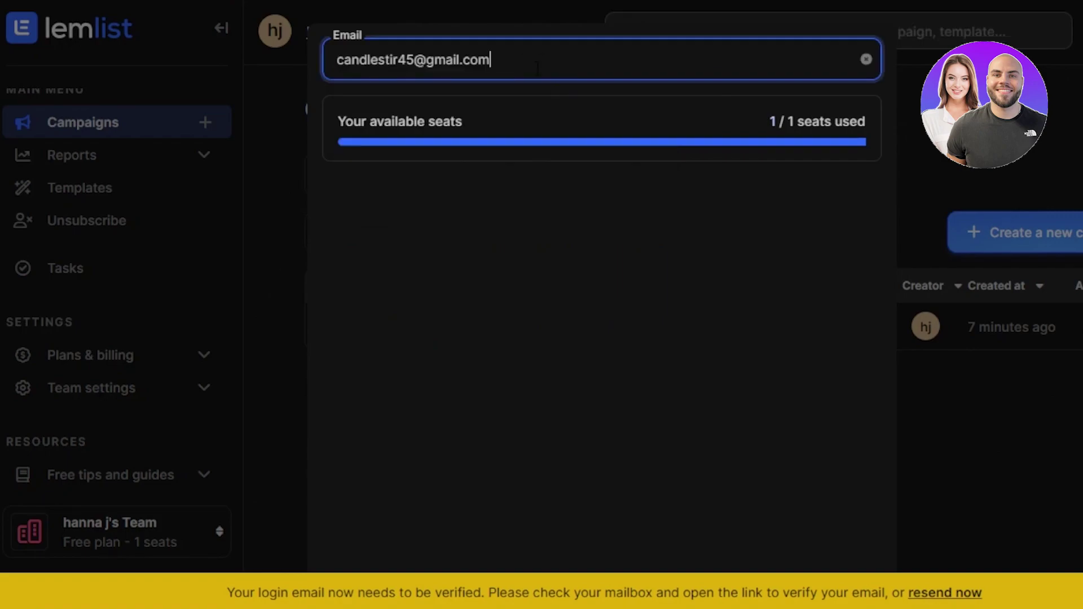
pyautogui.click(871, 63)
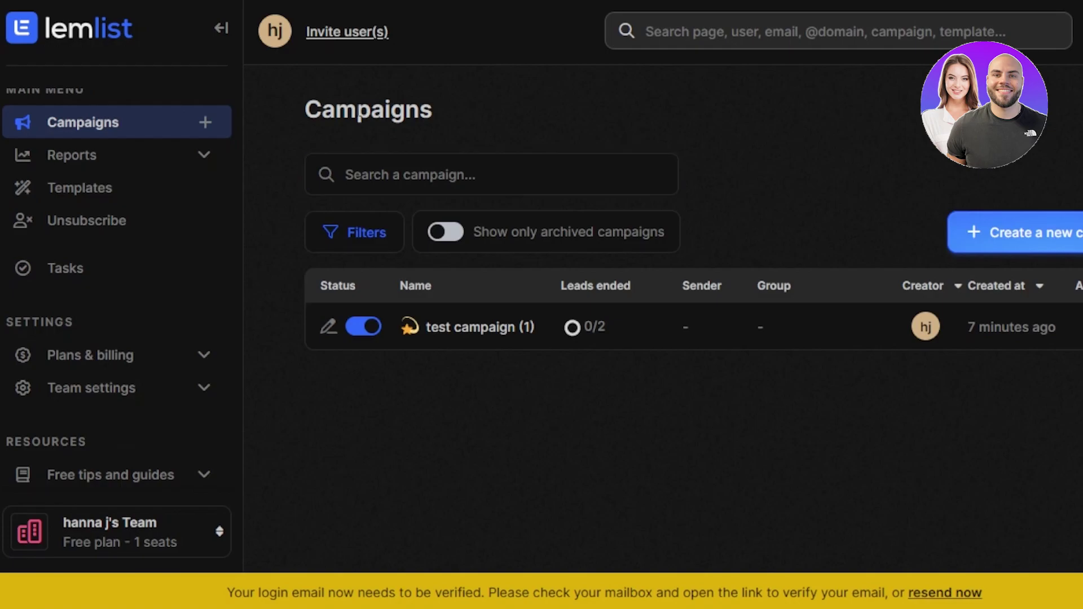
pyautogui.click(220, 28)
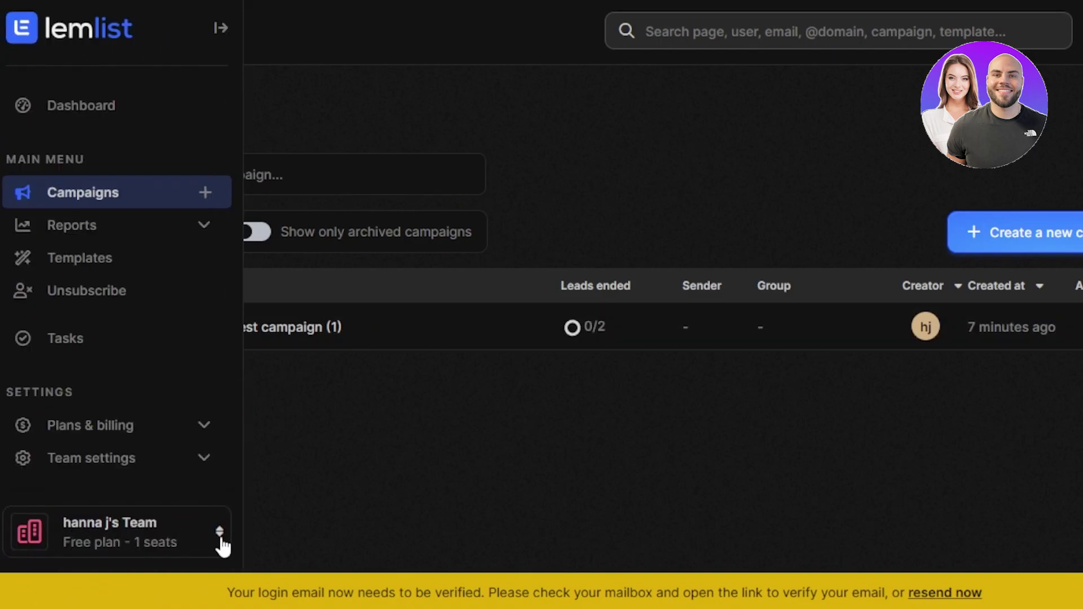
pyautogui.click(220, 536)
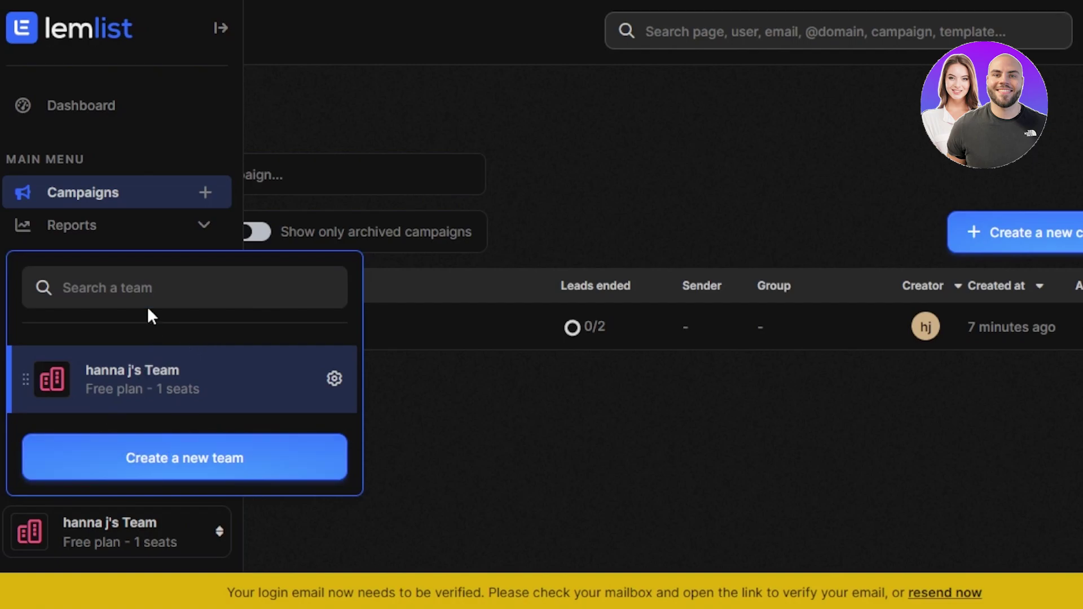
pyautogui.click(57, 533)
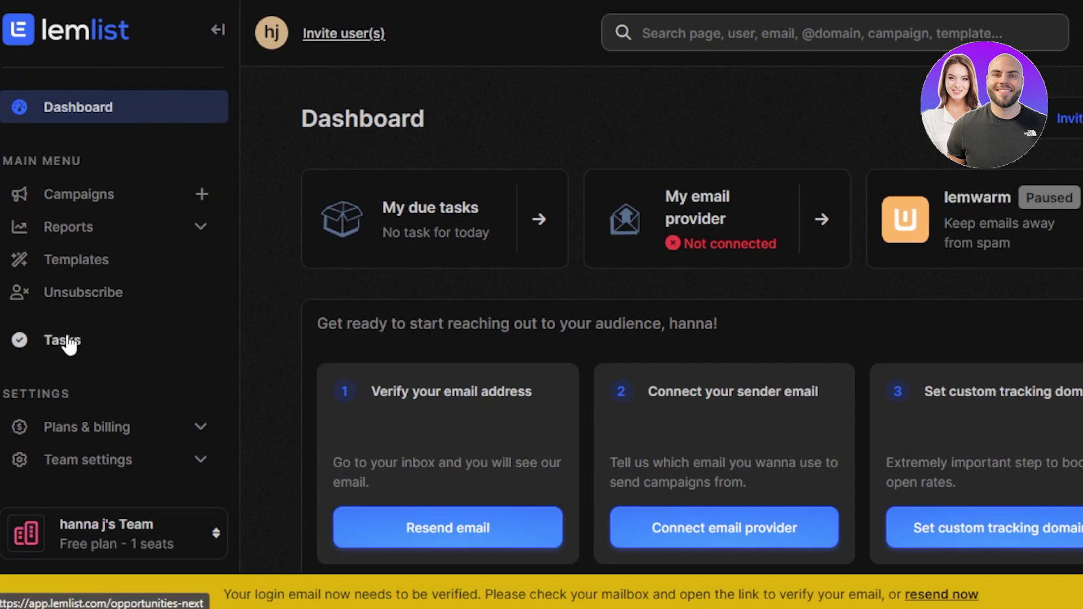
# On the Tasks page, check the My tasks owner choices and view the empty Upcoming tab
pyautogui.click(66, 358)
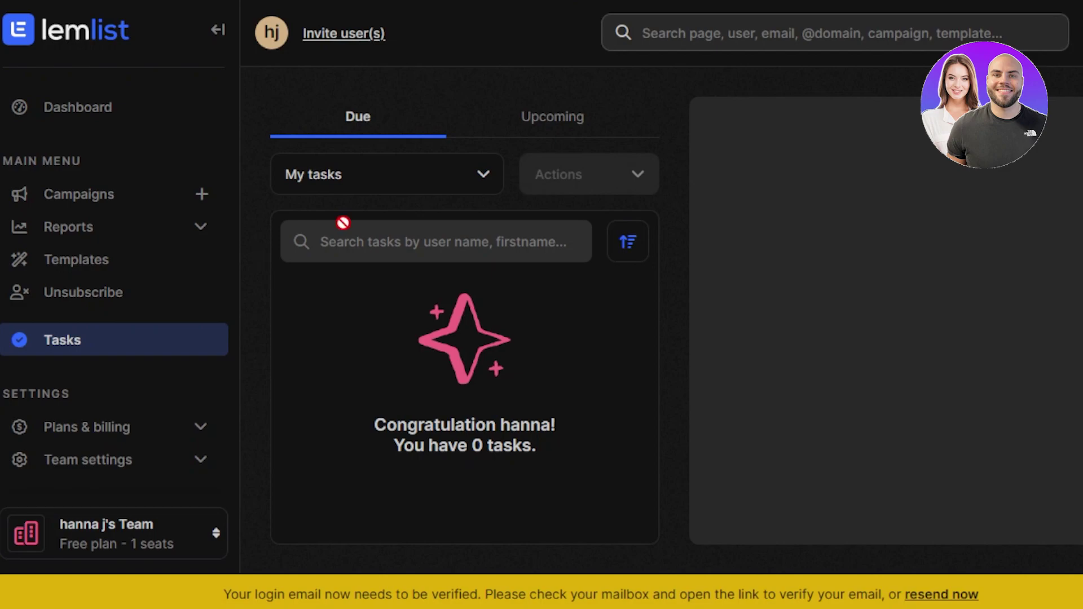
pyautogui.click(450, 183)
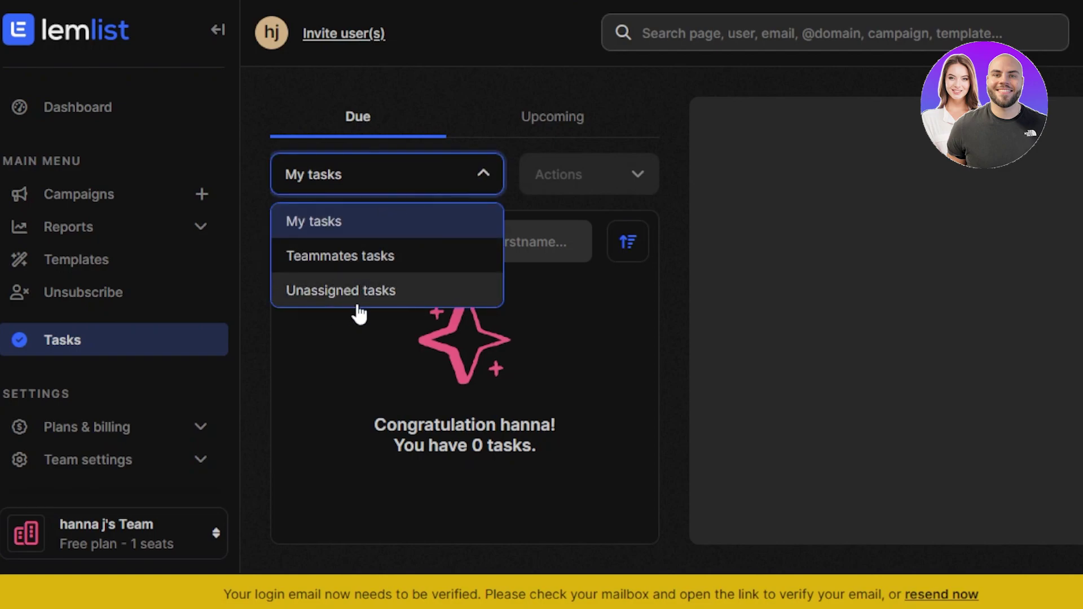
pyautogui.click(612, 121)
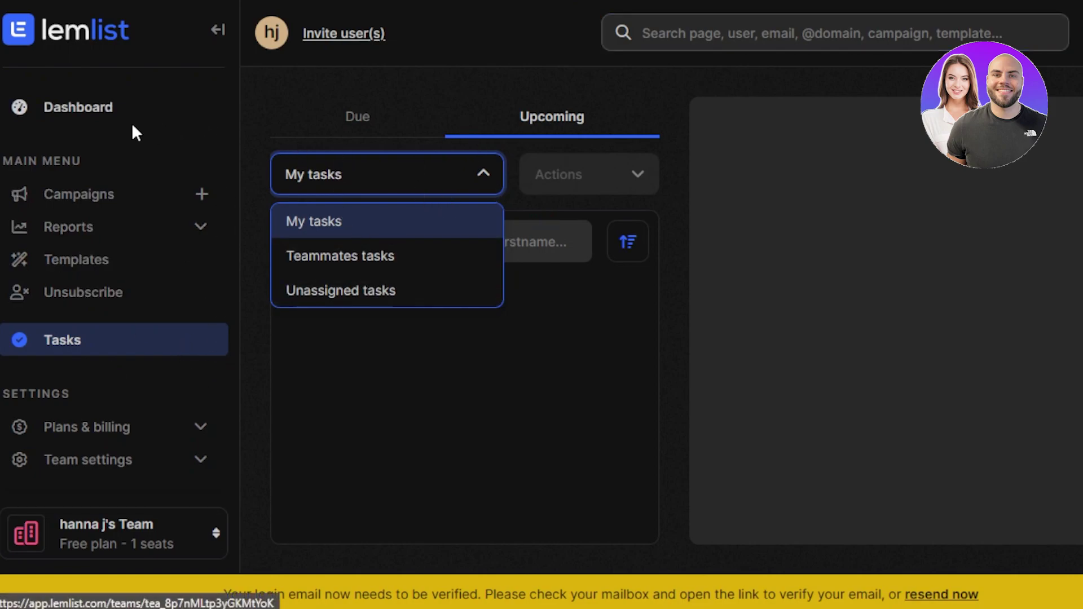
# In the empty Templates library, start a new email template, then cancel the naming dialog
pyautogui.click(73, 259)
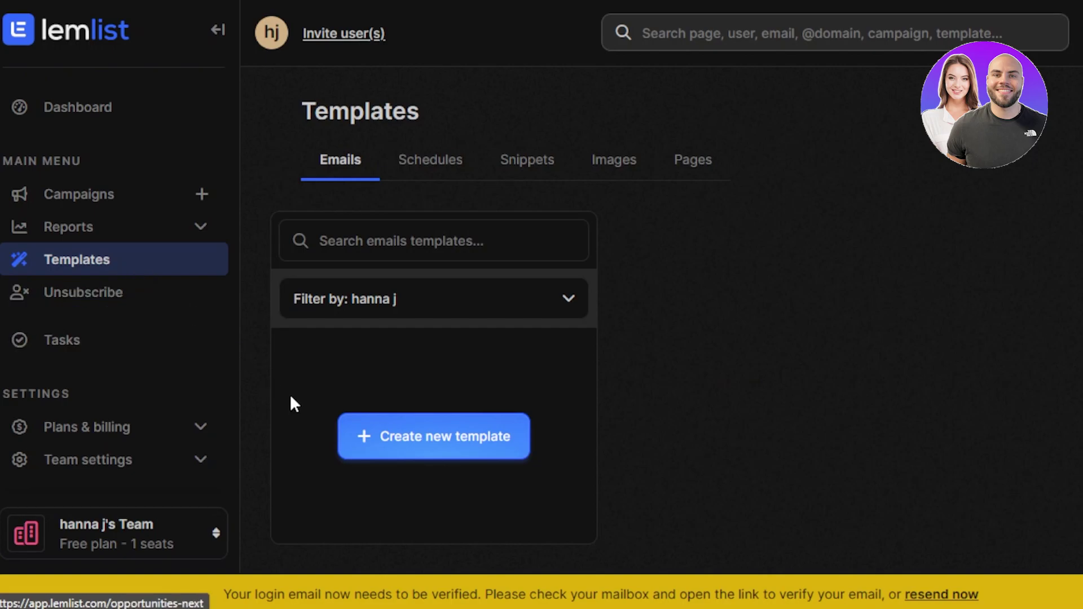
pyautogui.click(408, 509)
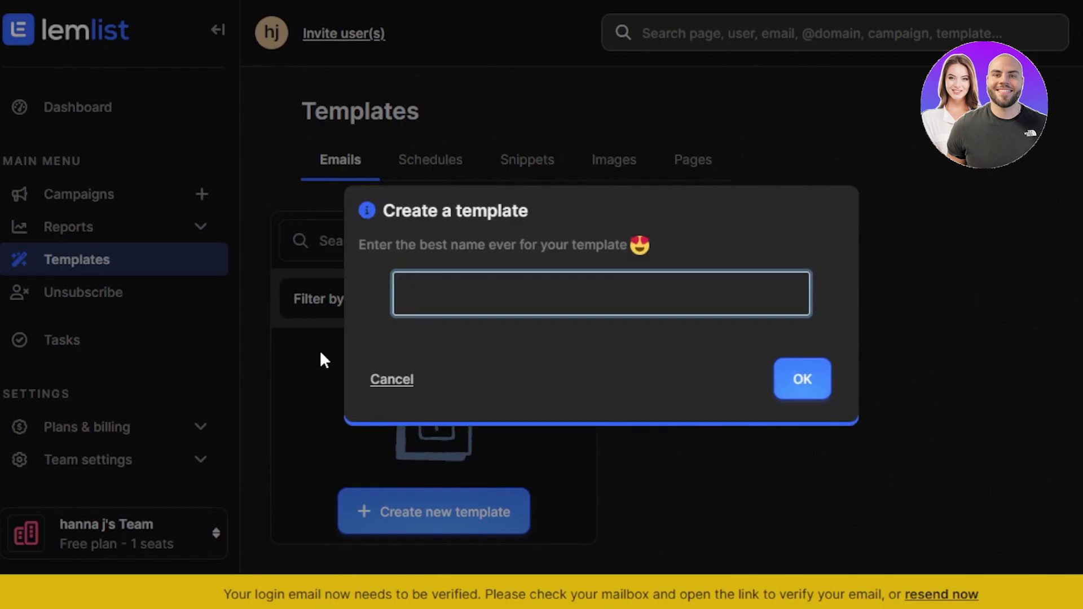
pyautogui.click(579, 86)
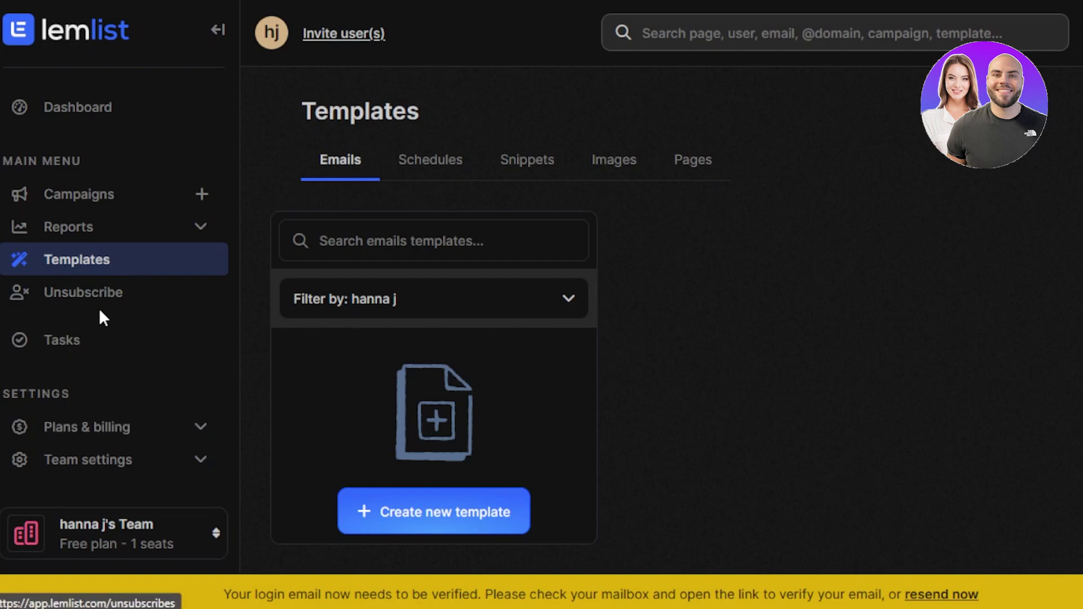
# Back on Tasks, open and close the My tasks owner filter list
pyautogui.click(32, 341)
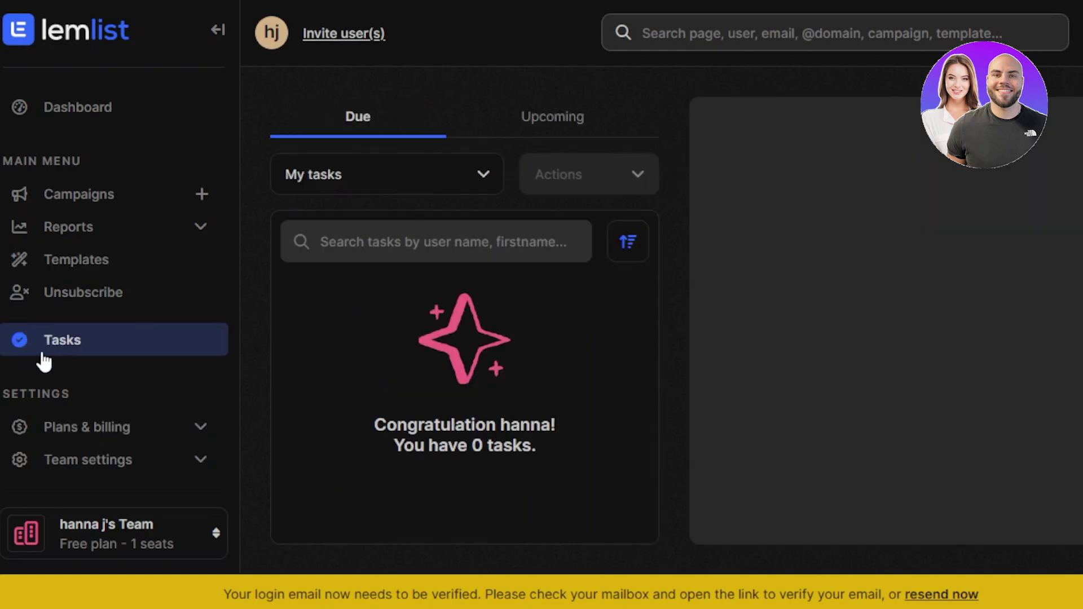
pyautogui.click(448, 175)
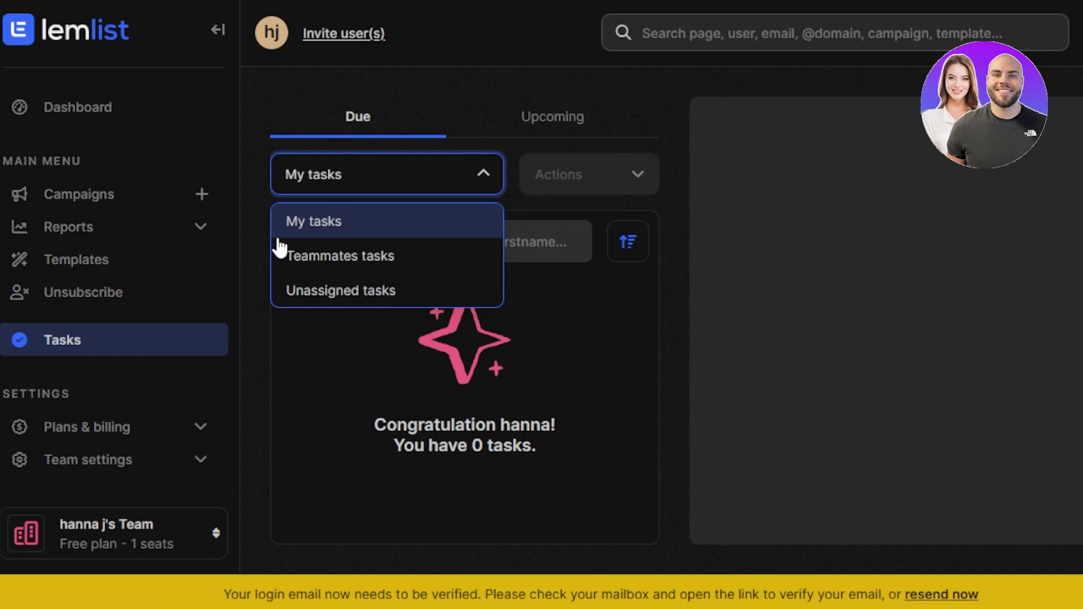
pyautogui.click(258, 154)
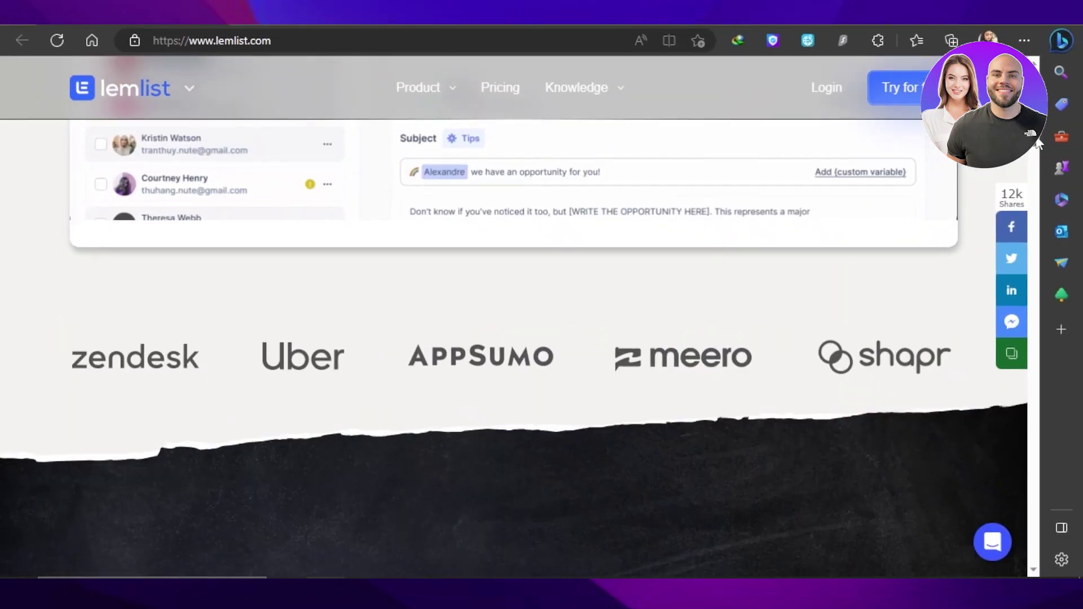
# Scroll down the lemlist.com homepage and back up to the 'Book meetings with 17% of your leads' headline
pyautogui.moveTo(1037, 137)
pyautogui.mouseDown()
pyautogui.moveTo(1041, 249)
pyautogui.moveTo(1040, 160)
pyautogui.mouseUp()
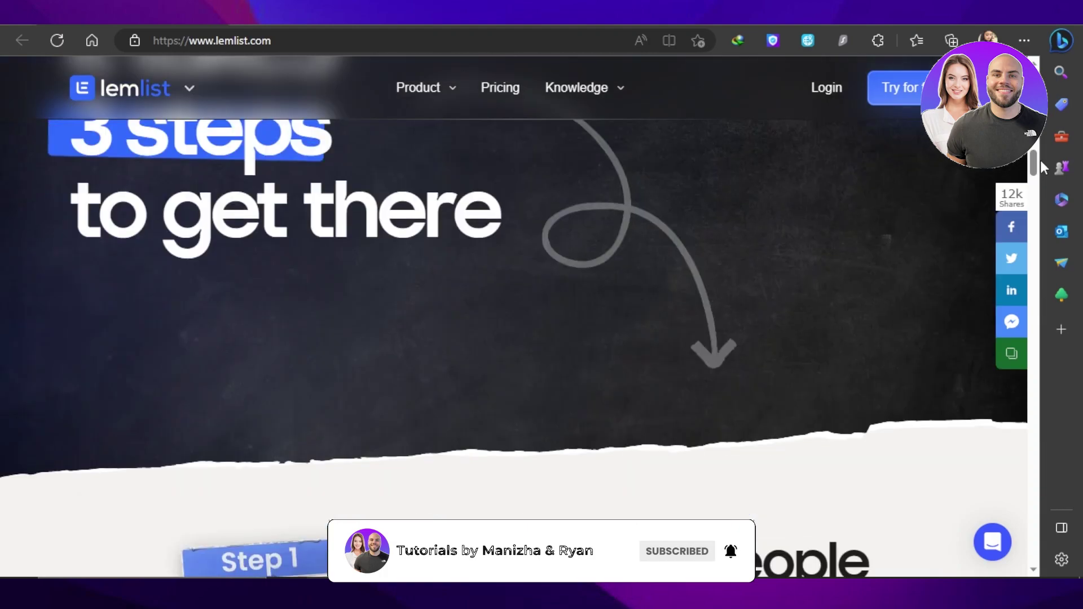
pyautogui.moveTo(1036, 160); pyautogui.dragTo(1036, 67)
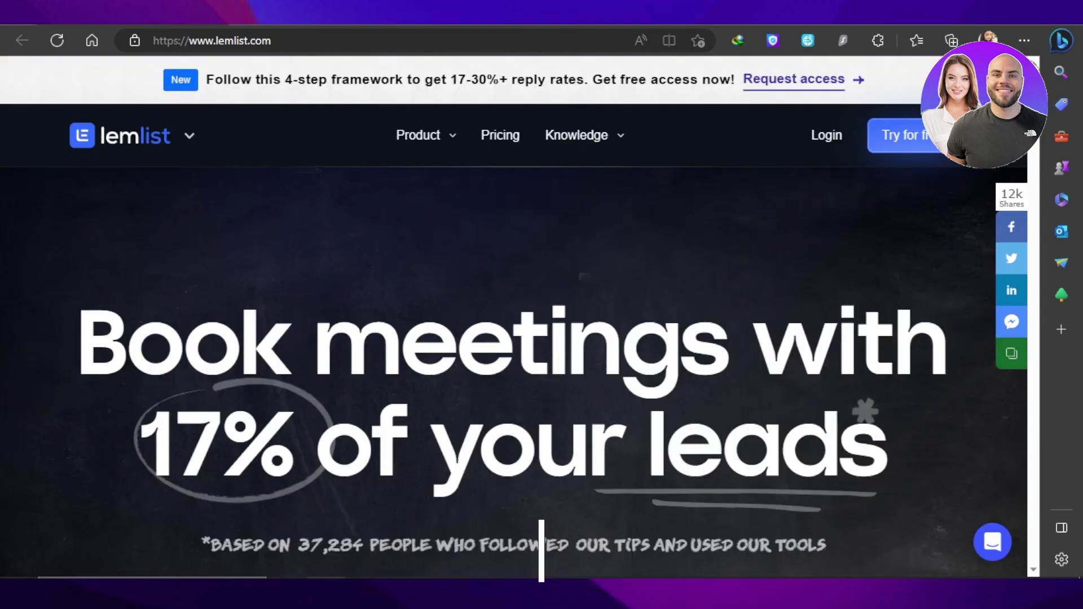